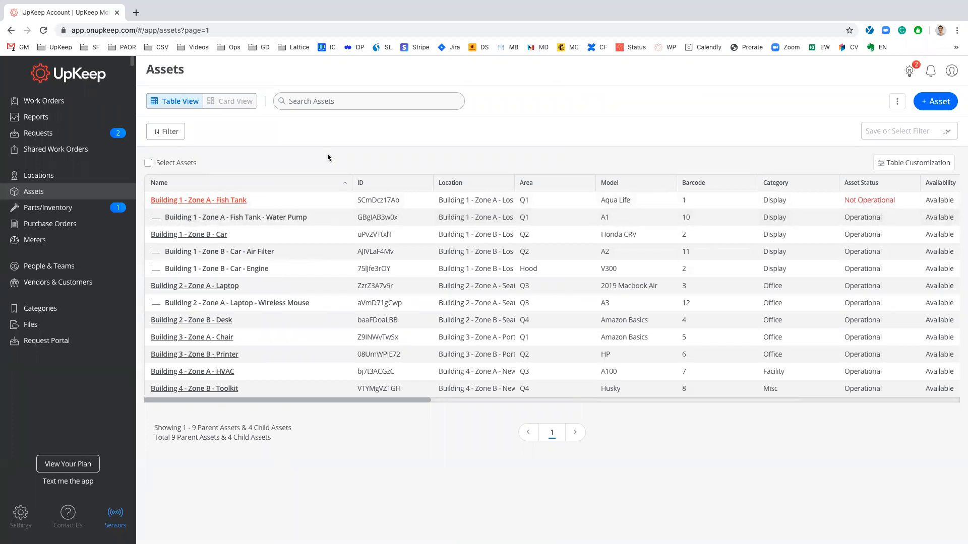
- Open the asset import page, find the sample template download, and switch to the Assets (Import) workbook in Excel
click(897, 102)
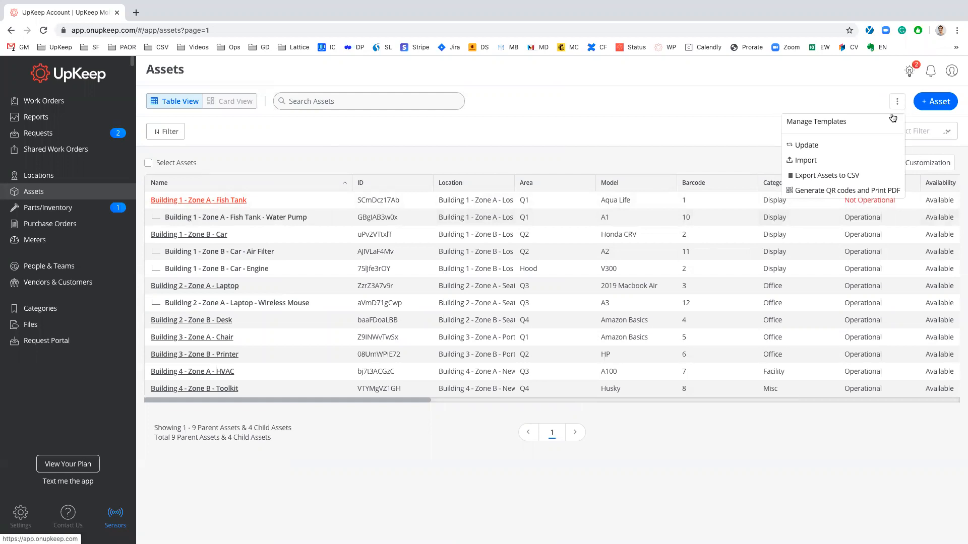
click(845, 159)
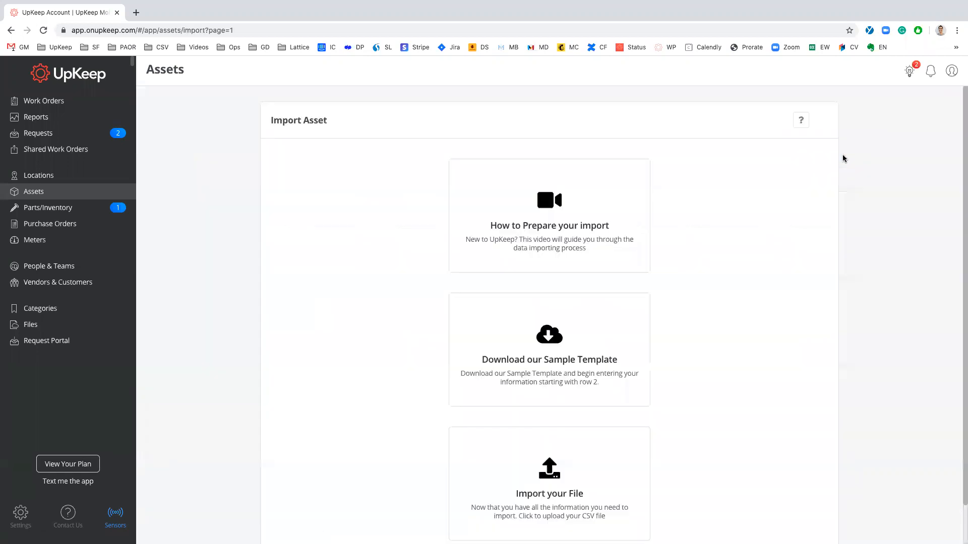
scroll(777, 187, down, 2)
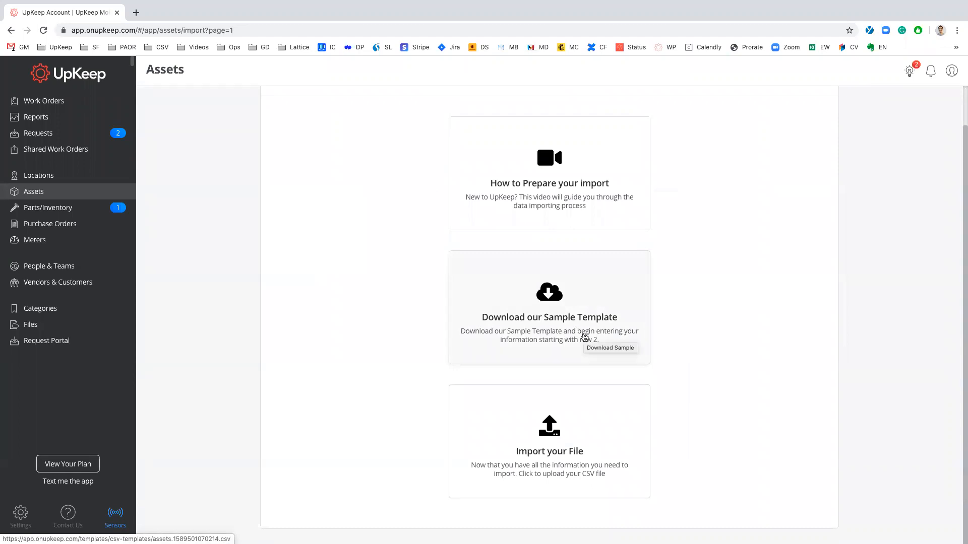
key(ctrl+Right)
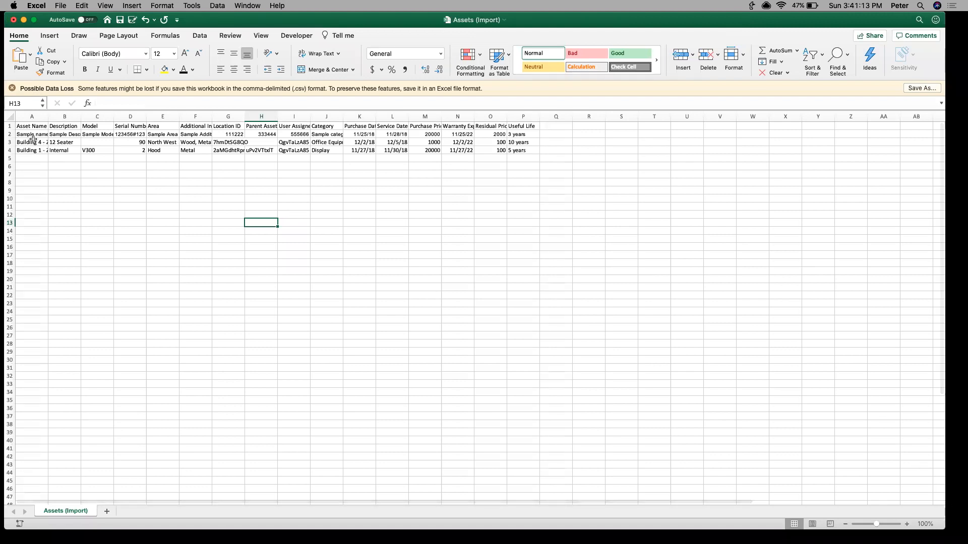
- Check the header row and delete the sample data row 2 beneath it
click(9, 126)
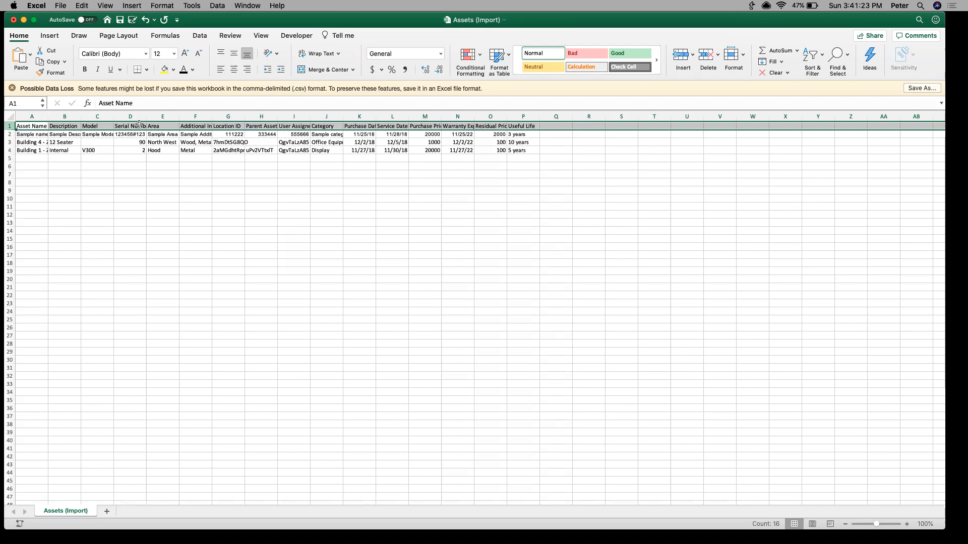
click(8, 134)
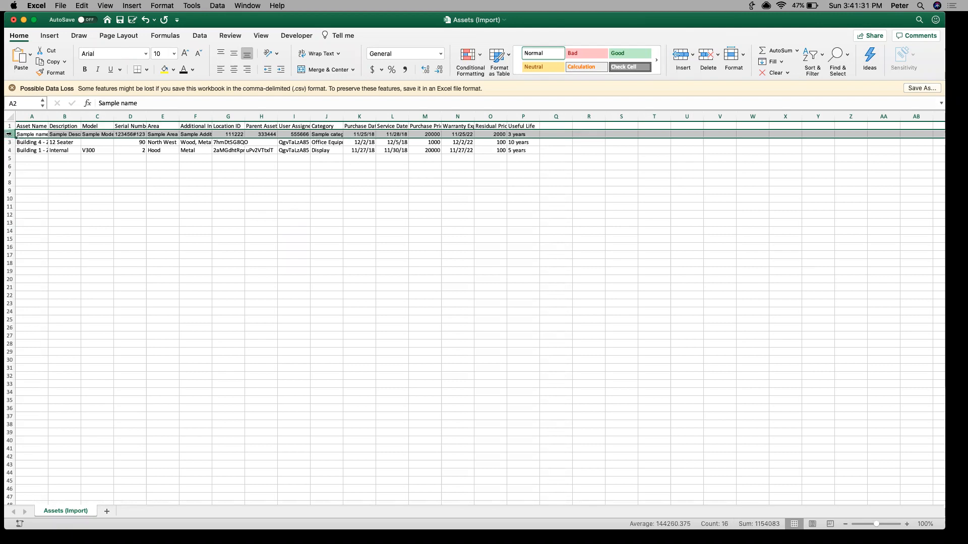
right_click(8, 135)
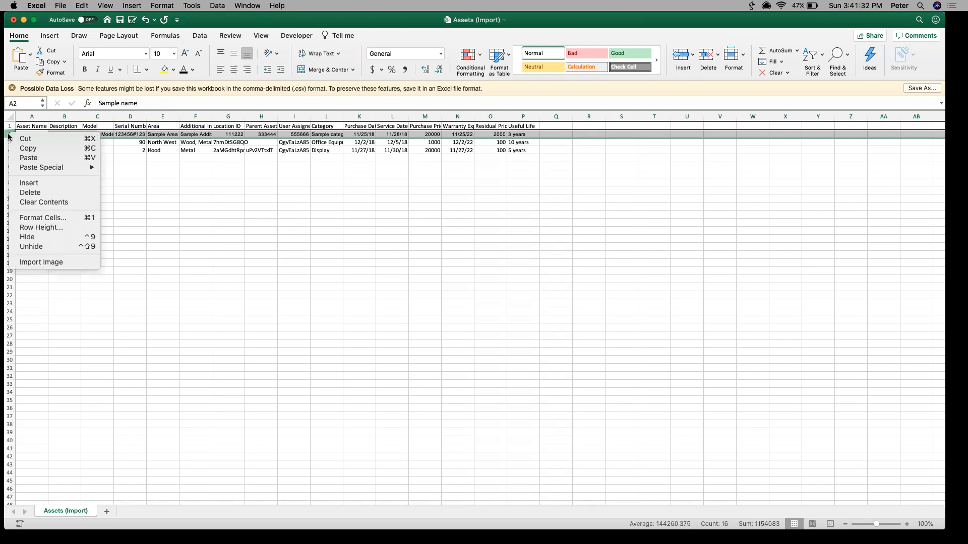
click(47, 189)
click(56, 181)
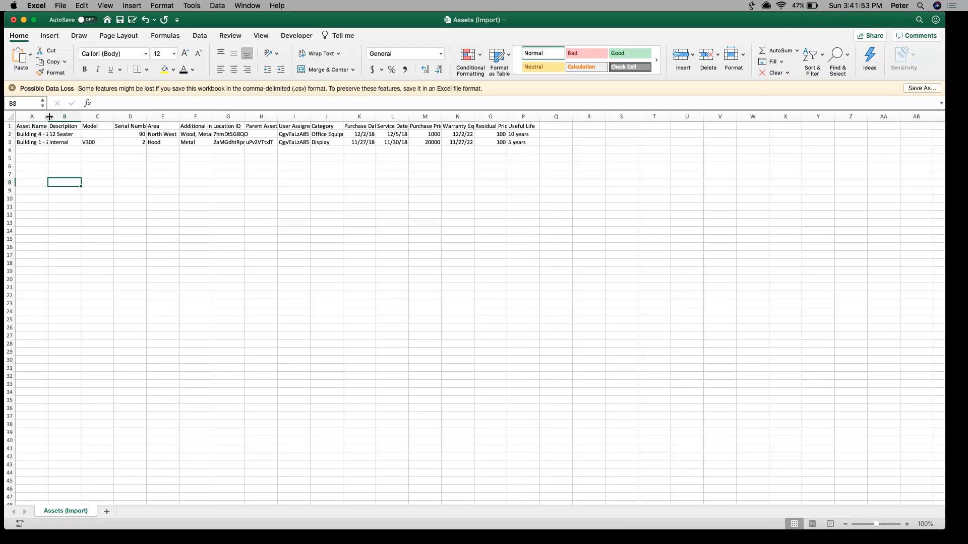
- Auto-fit the width of all columns in the Assets (Import) sheet to their contents
click(10, 116)
double_click(47, 116)
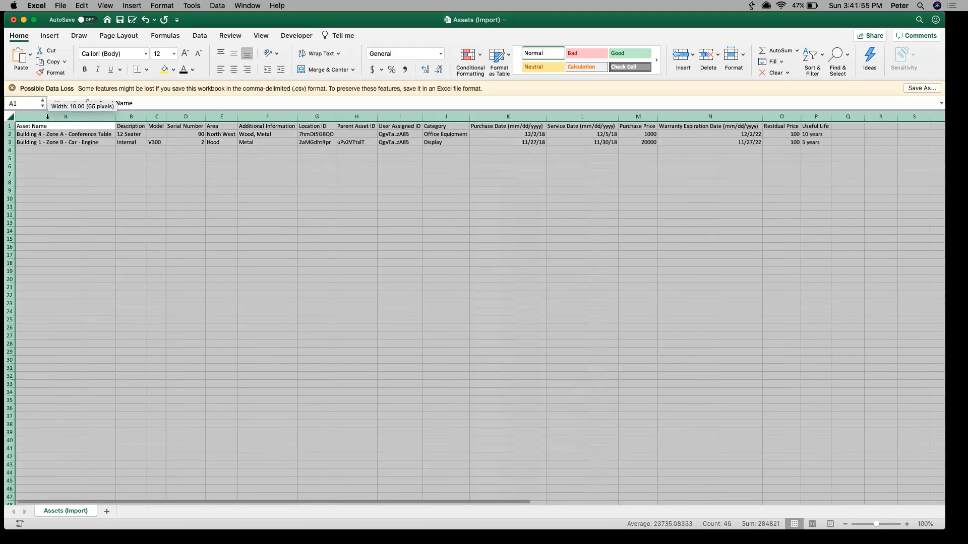
click(65, 181)
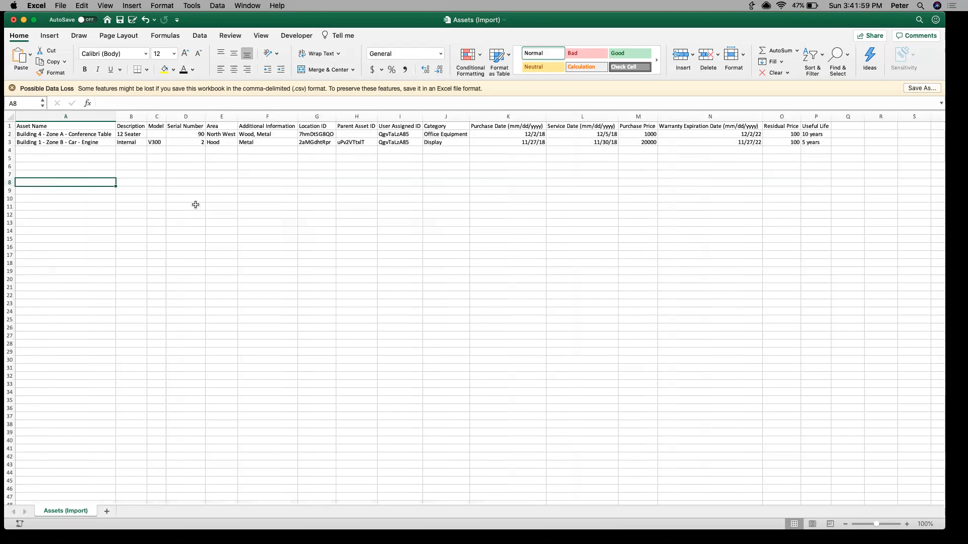
- Review the Conference Table and Car - Engine rows, including the Serial Number, Location ID, Parent Asset ID and User Assigned ID columns
click(8, 134)
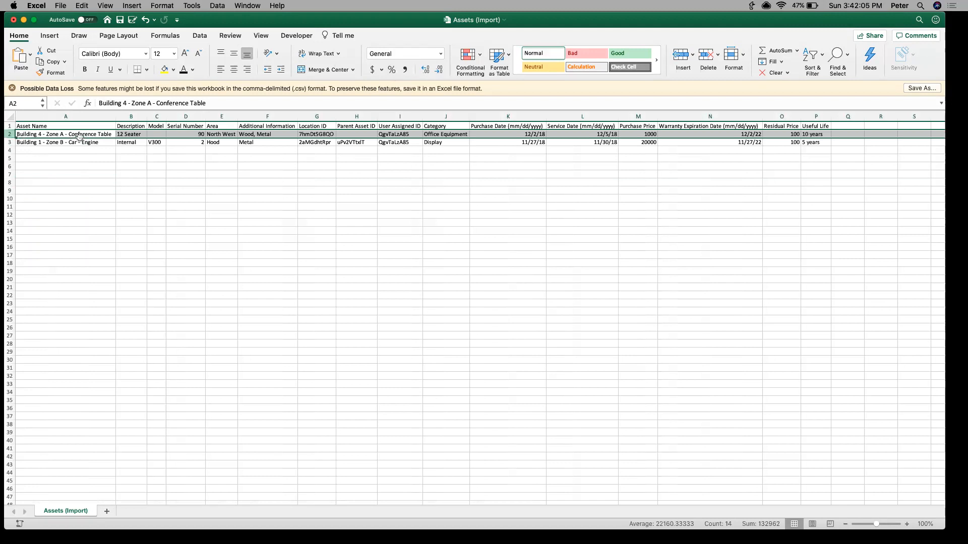
click(9, 142)
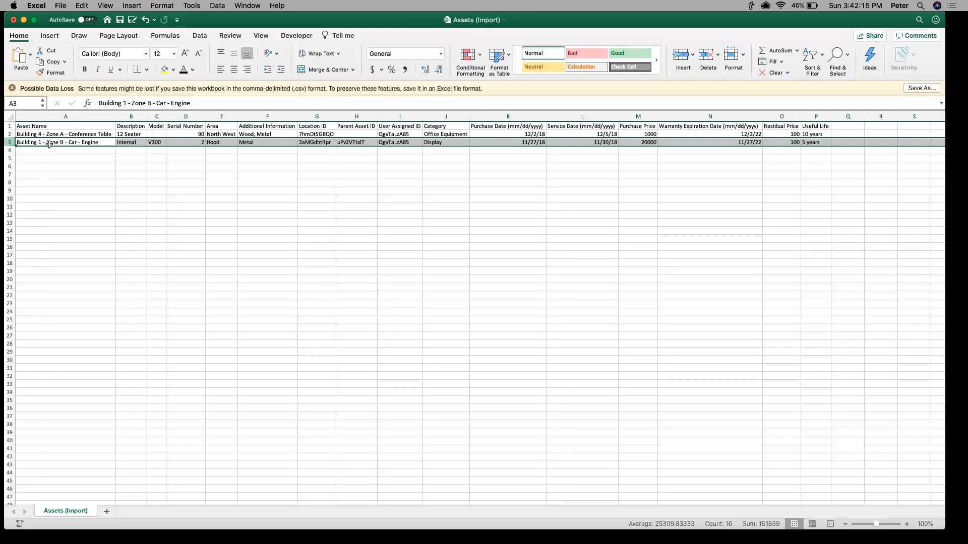
click(221, 184)
scroll(221, 184, right, 1)
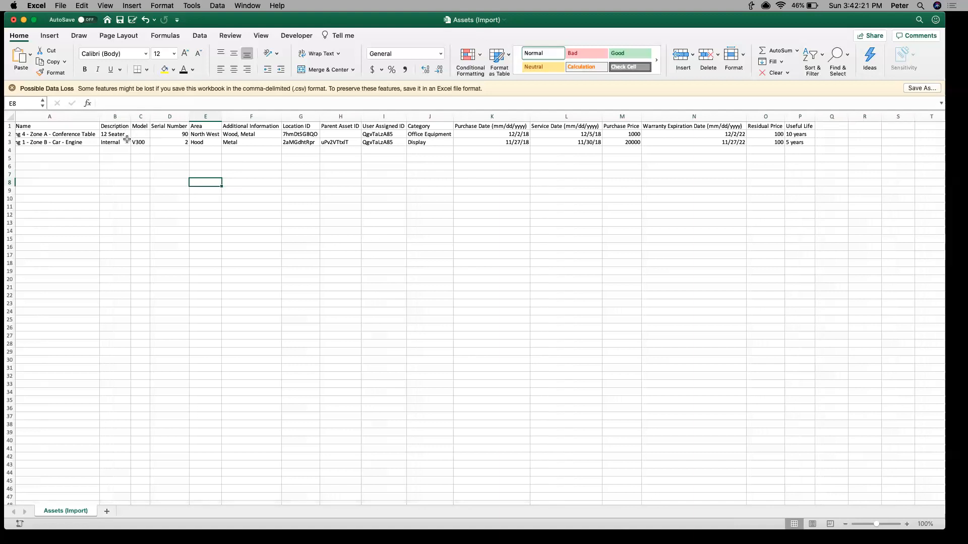
scroll(127, 140, right, 1)
scroll(127, 140, right, 1)
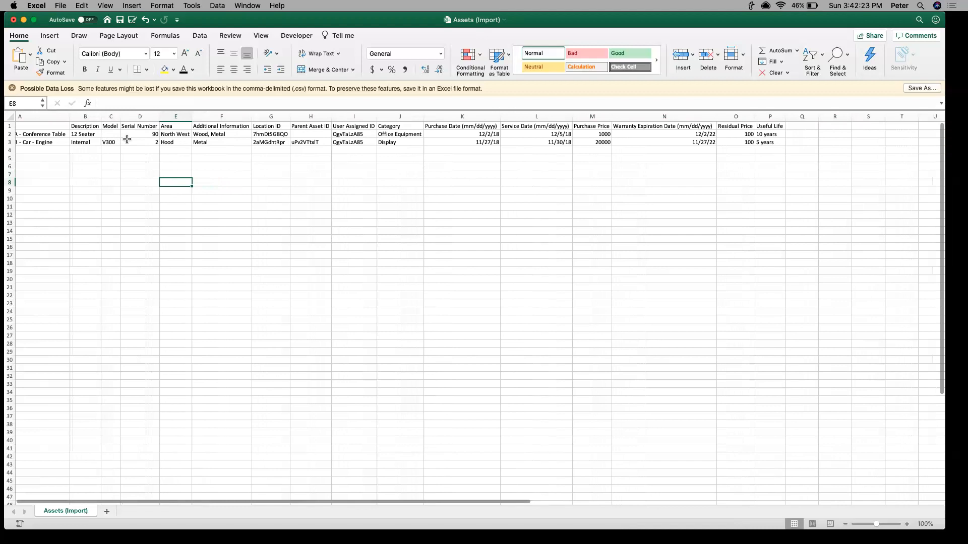
click(141, 116)
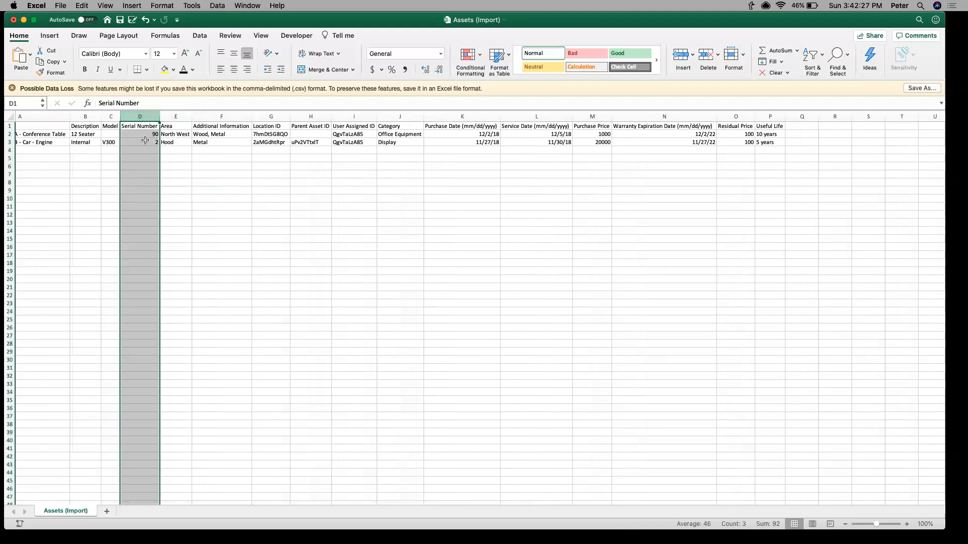
scroll(148, 142, right, 5)
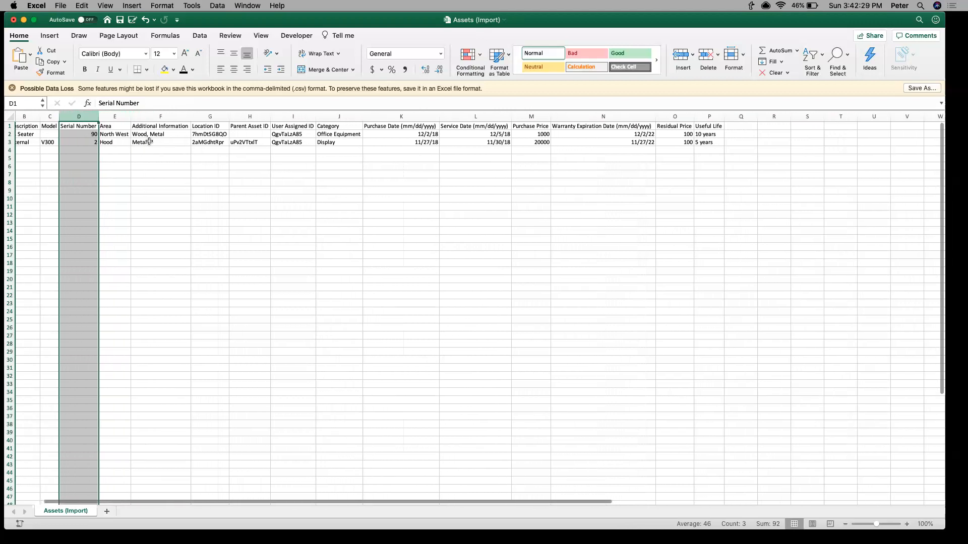
click(175, 120)
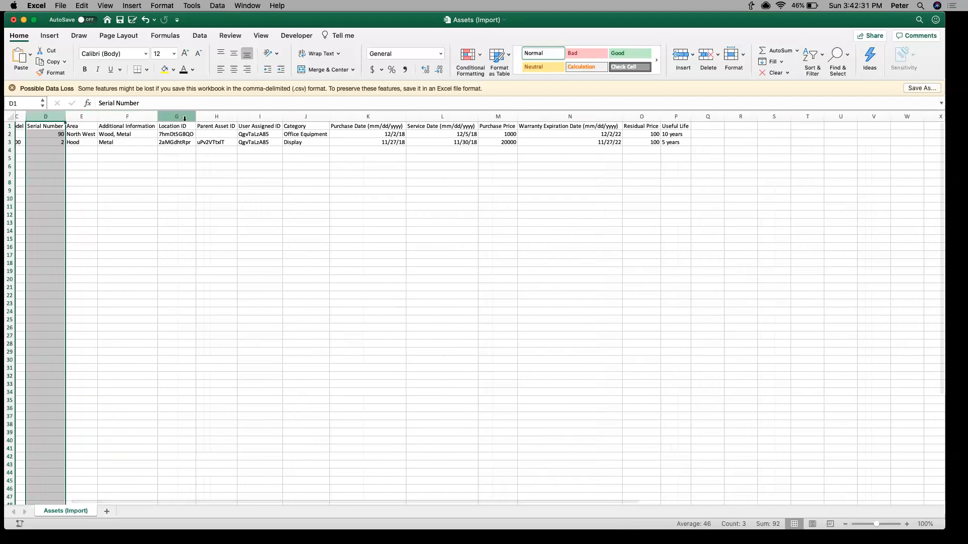
click(208, 118)
click(263, 125)
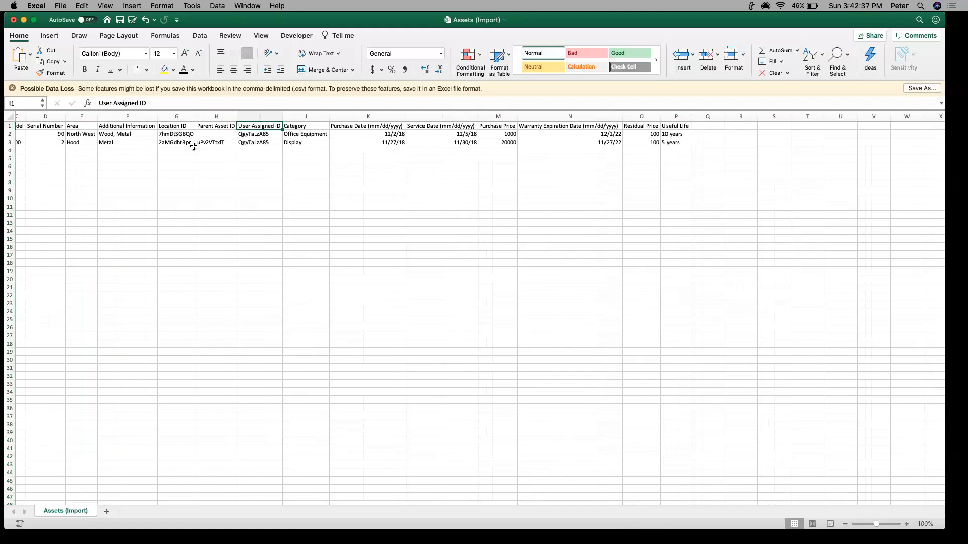
- Review the purchase and depreciation columns from Purchase Date through Useful Life, including the date format in K2
click(383, 116)
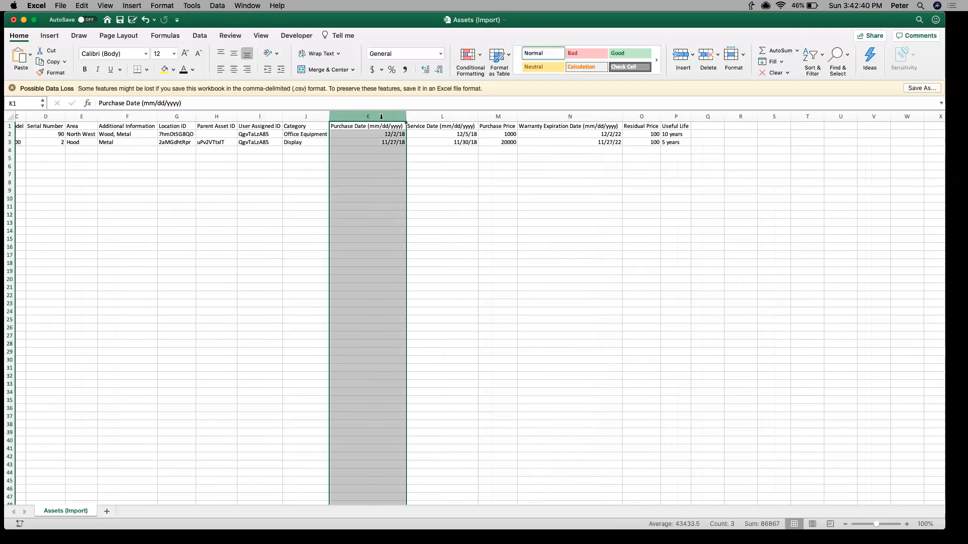
shift+click(676, 117)
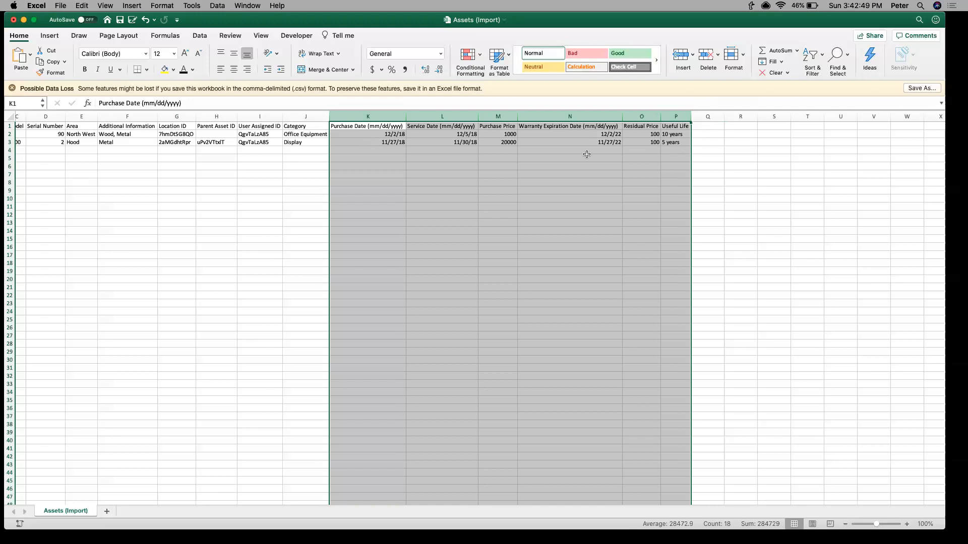
click(527, 157)
click(392, 135)
scroll(393, 135, left, 3)
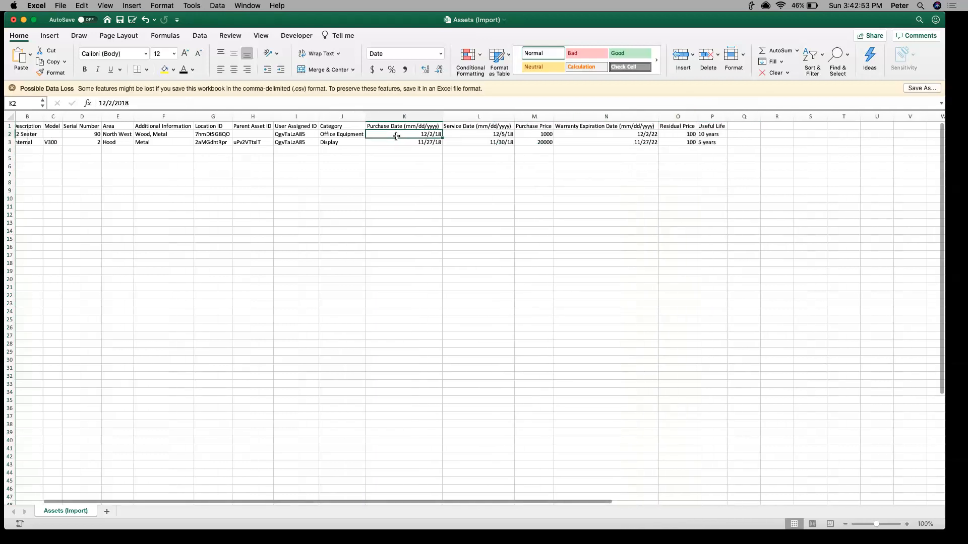
scroll(397, 136, left, 4)
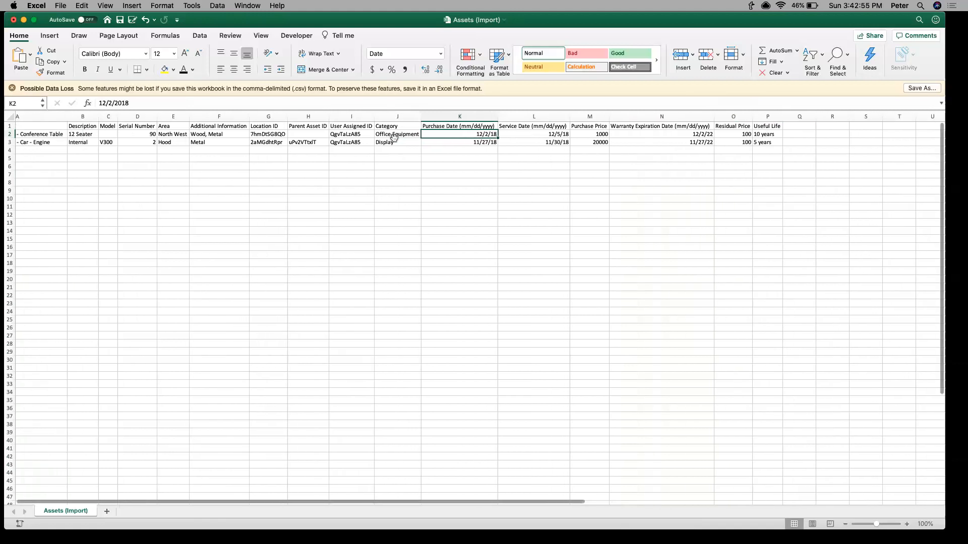
scroll(395, 137, left, 3)
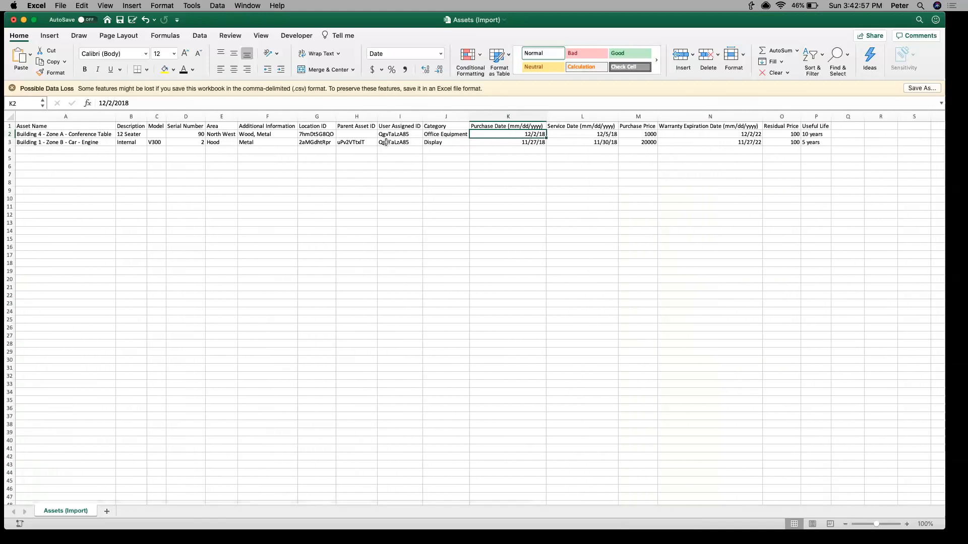
- Examine the Parent Asset ID entered for the Building 1 - Zone B - Car - Engine row
click(10, 142)
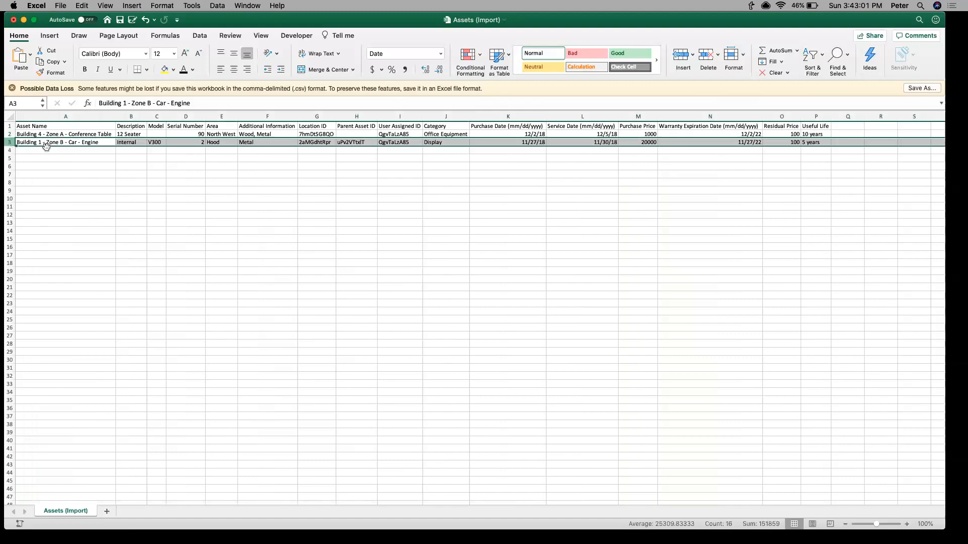
click(366, 117)
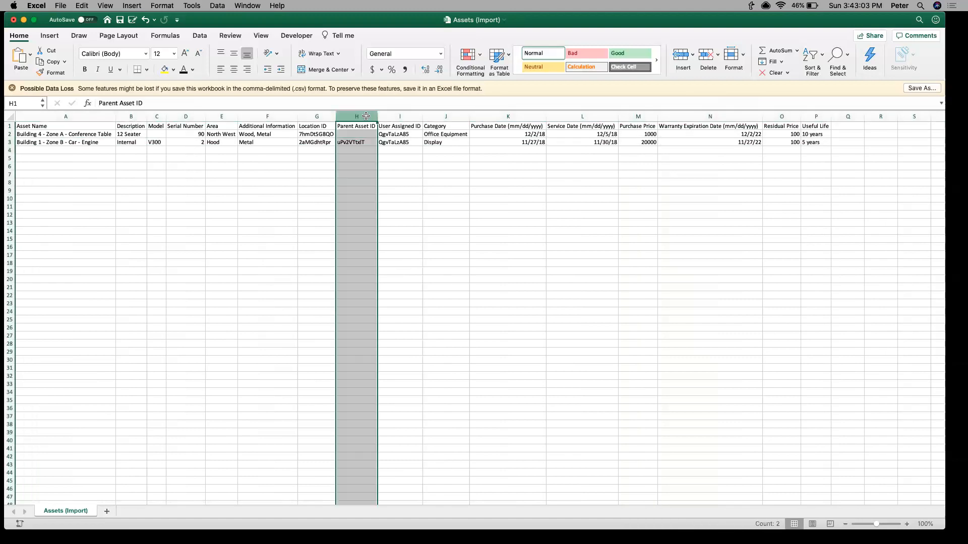
click(361, 144)
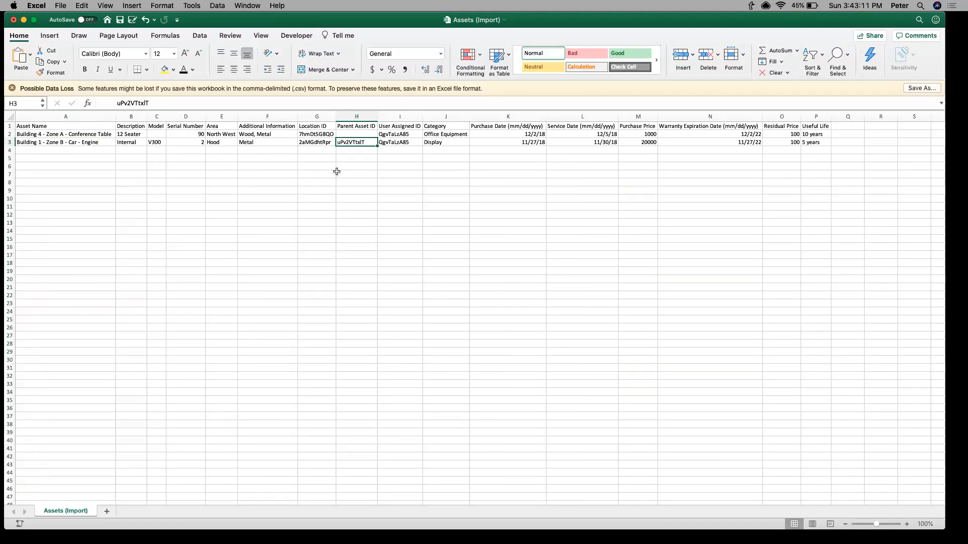
- Switch to UpKeep, open the Building 1 - Zone B - Car asset, highlight its ID in the page address, and close its details
key(ctrl+Left)
click(48, 194)
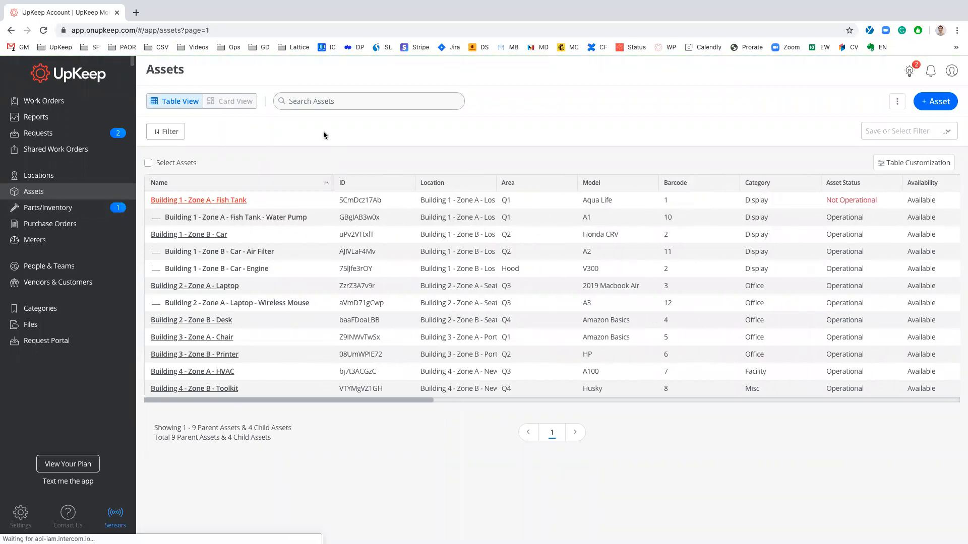
click(216, 235)
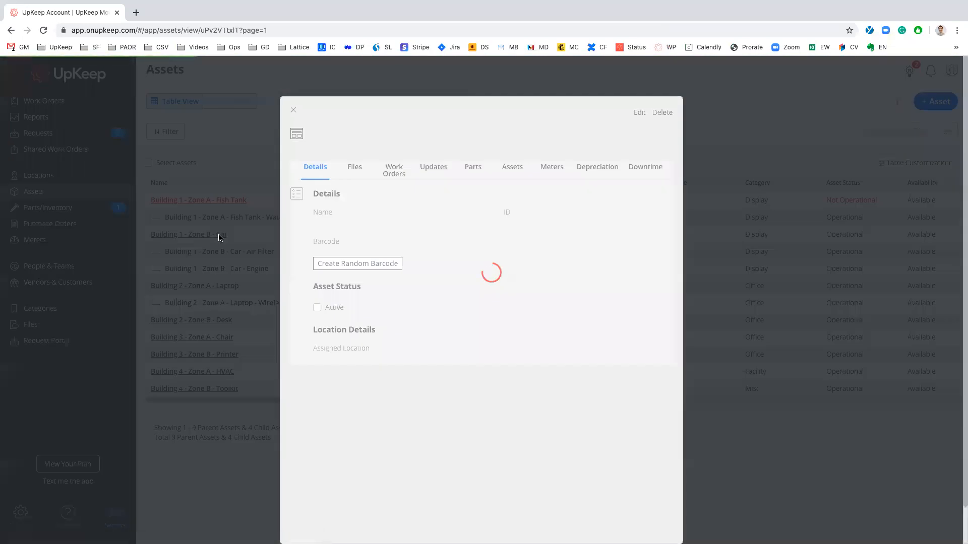
double_click(218, 30)
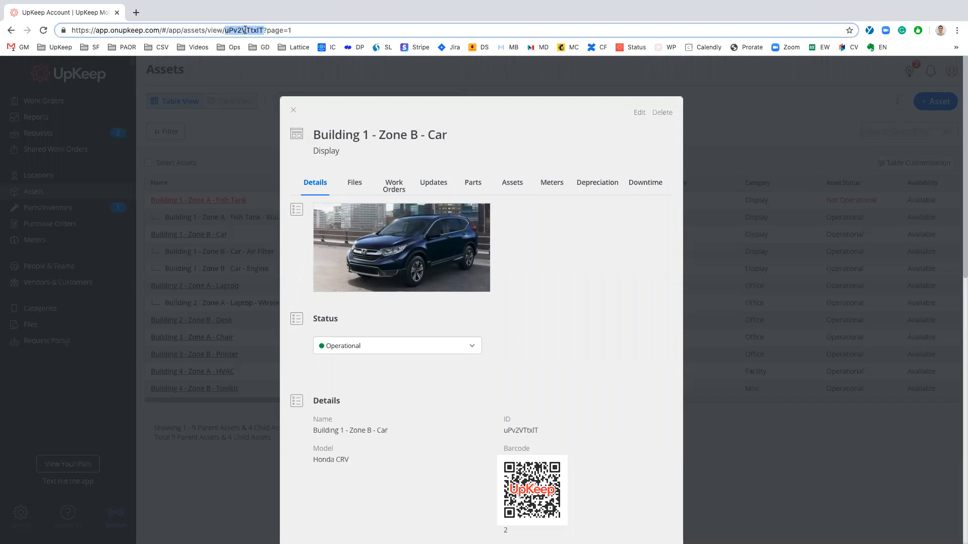
click(250, 162)
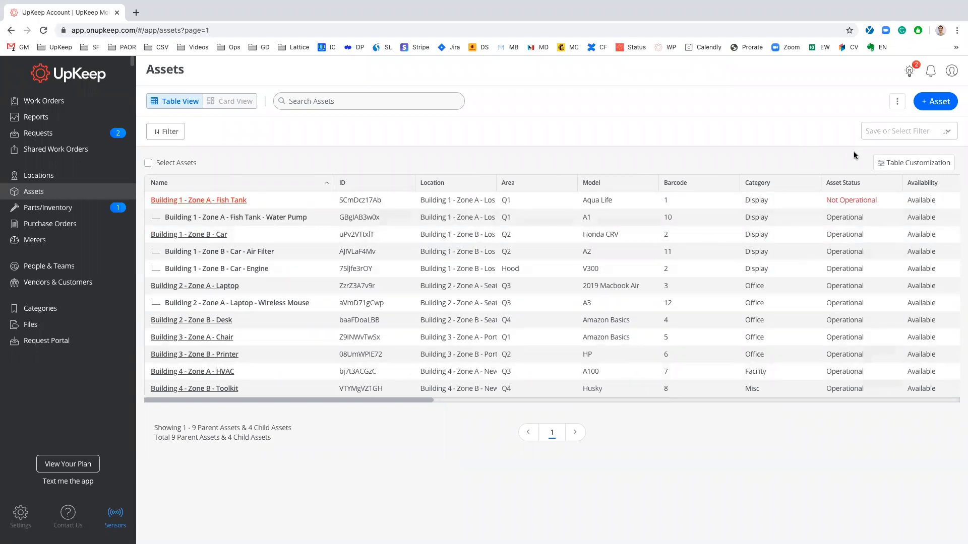
- Apply a column selection for the asset table that includes the ID column
click(899, 165)
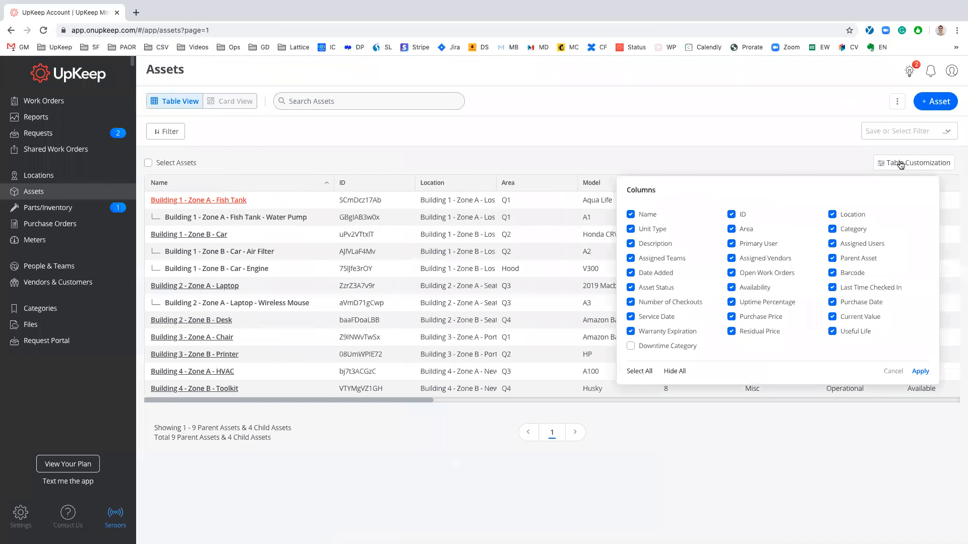
click(731, 217)
click(920, 371)
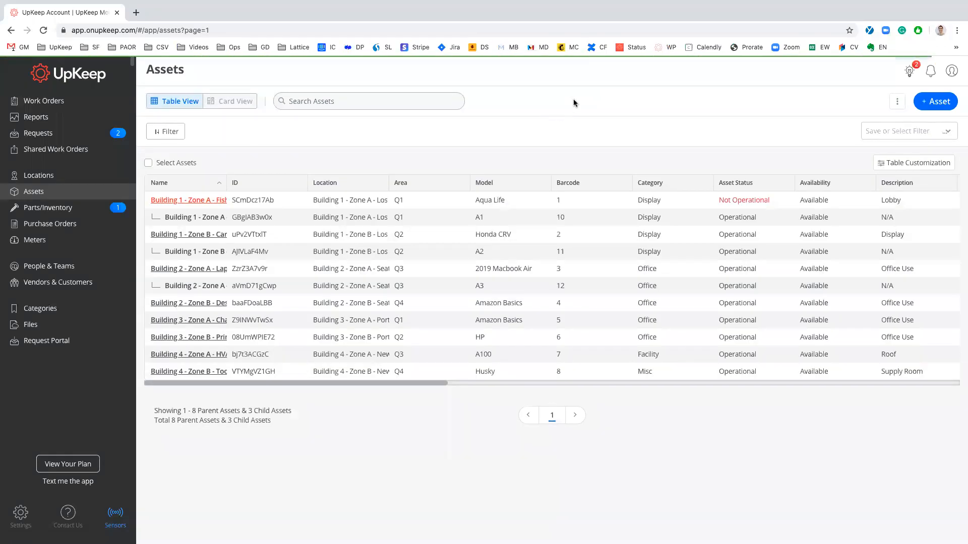
- Switch to Excel, save the Assets (Import) file, and return to the UpKeep asset list
key(ctrl+Right)
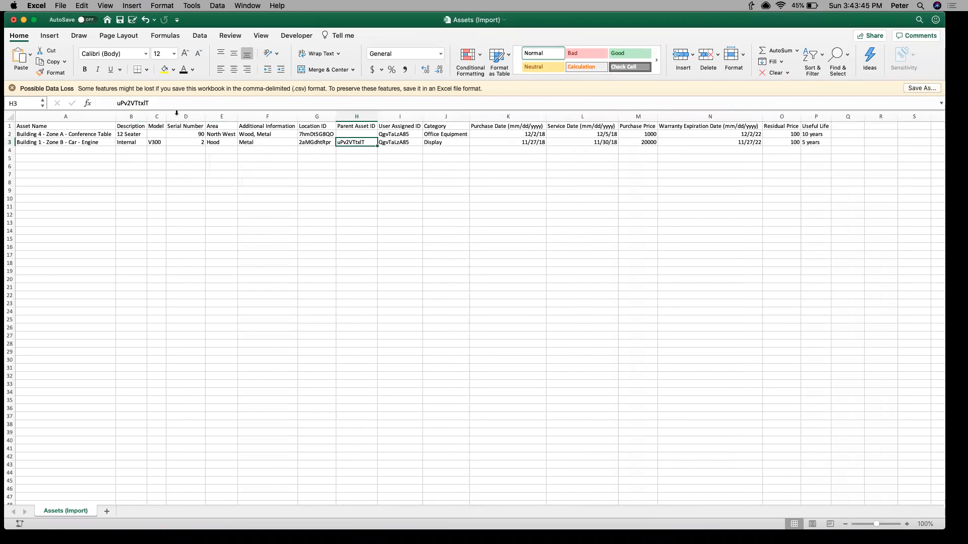
click(120, 20)
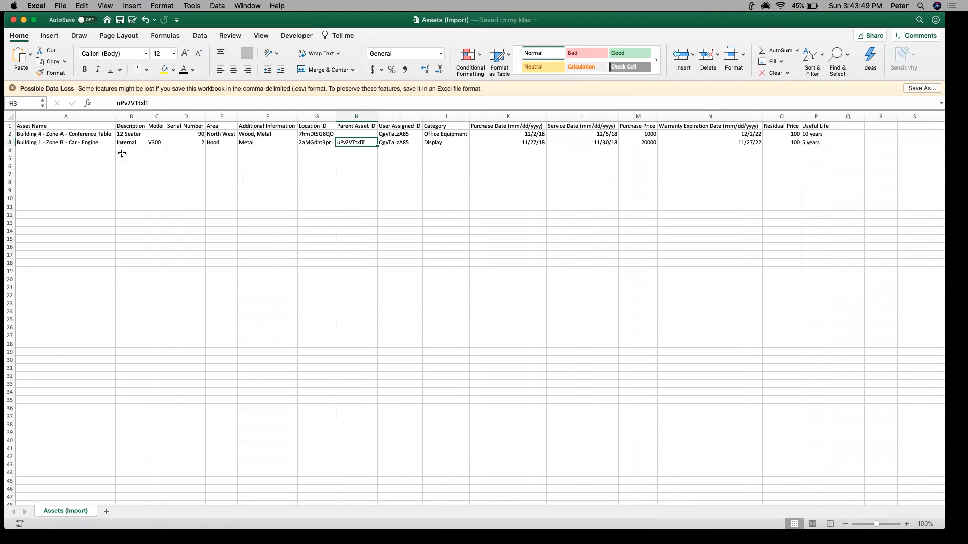
key(ctrl+Left)
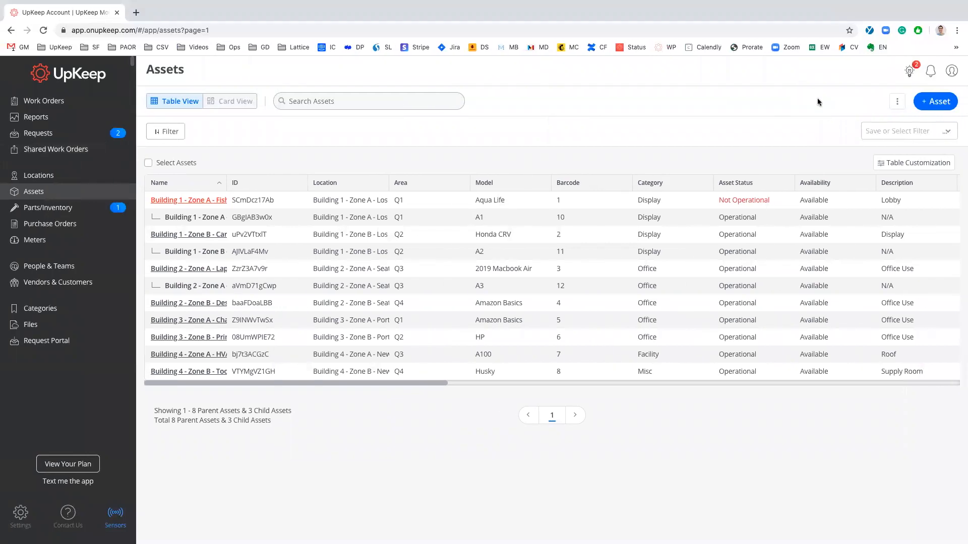
- Import the Assets (Import).csv file from the Desktop into the asset list
click(899, 103)
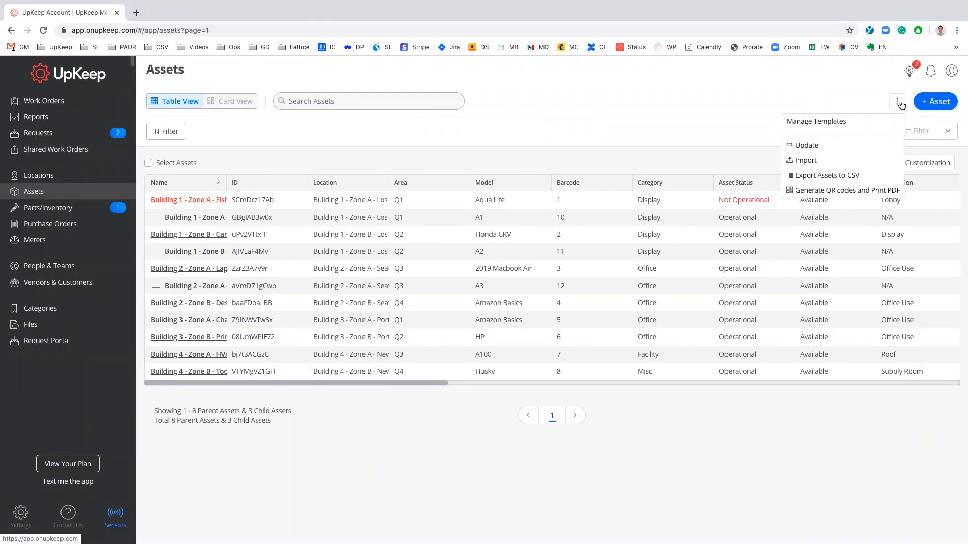
click(849, 161)
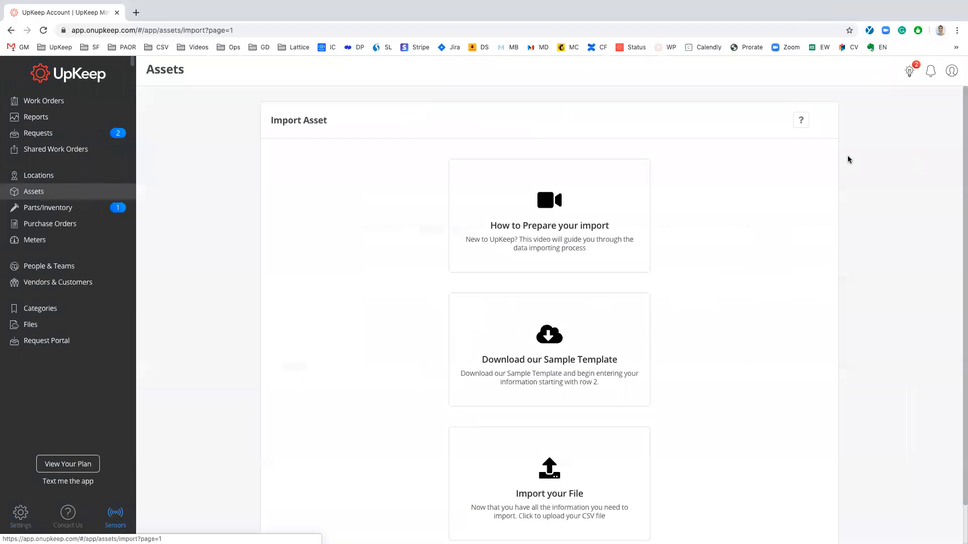
scroll(788, 183, down, 2)
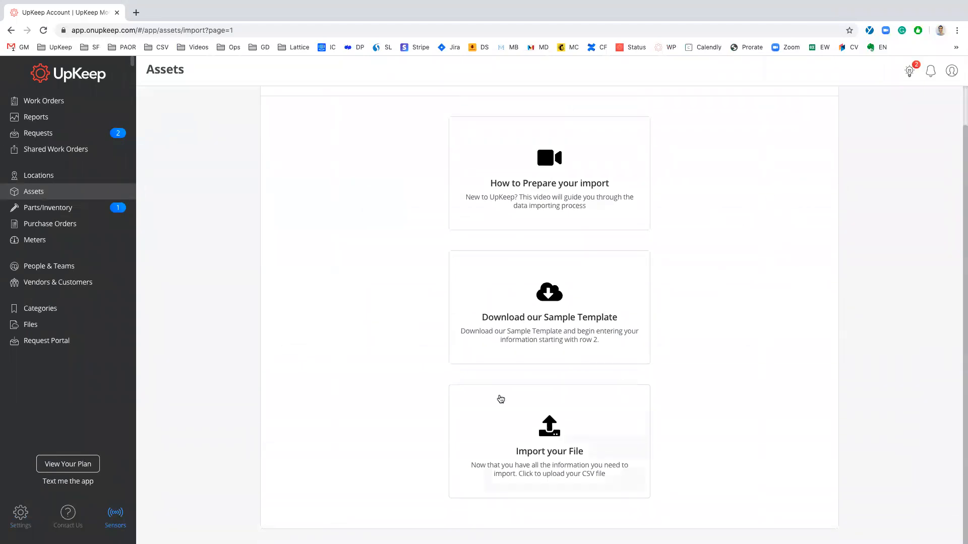
click(538, 411)
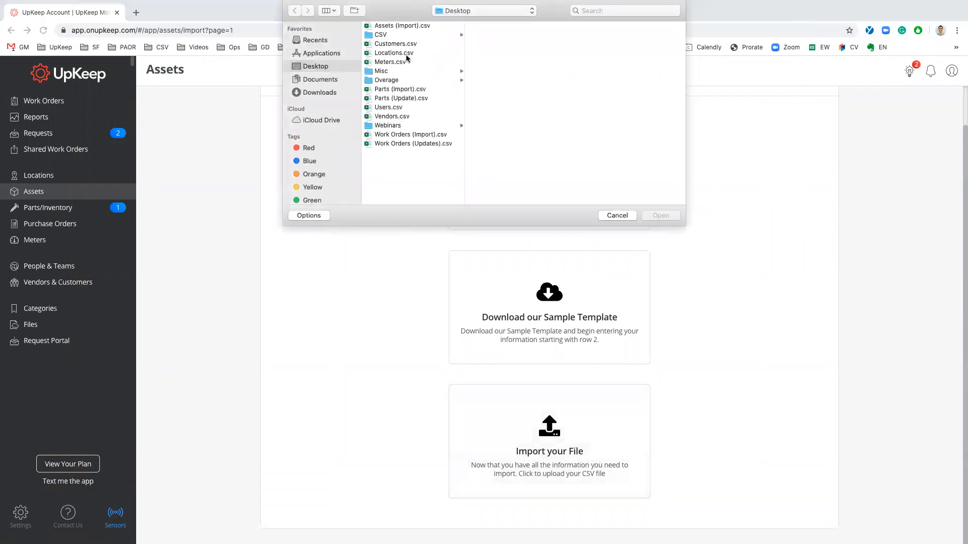
click(409, 27)
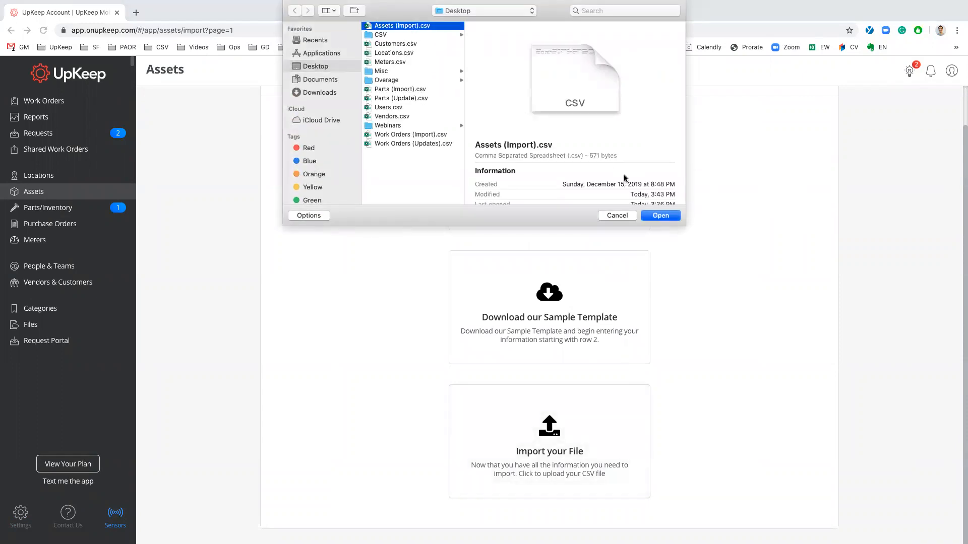
click(665, 215)
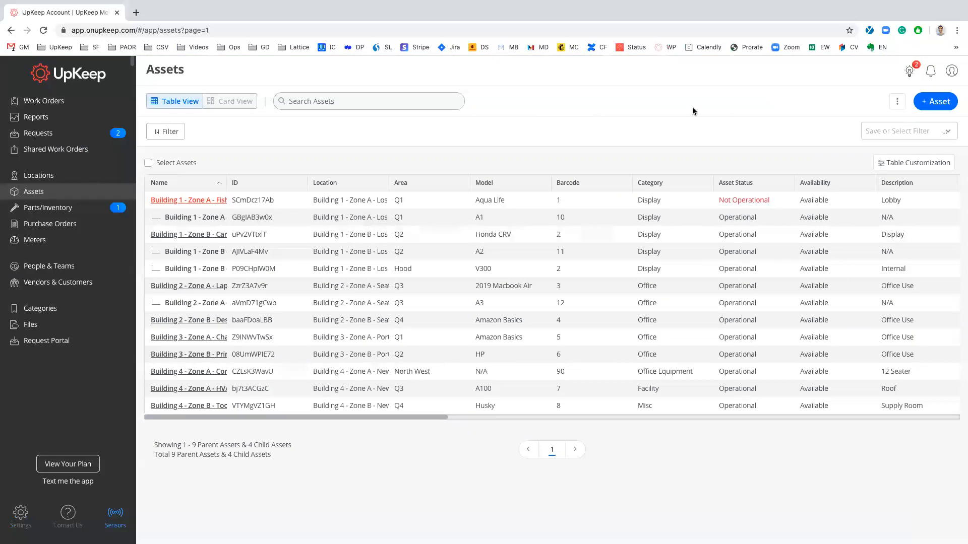
- Widen the asset table's Name column and examine the full details of the Building 4 - Zone A - Conference Table asset
drag(227, 182, 348, 182)
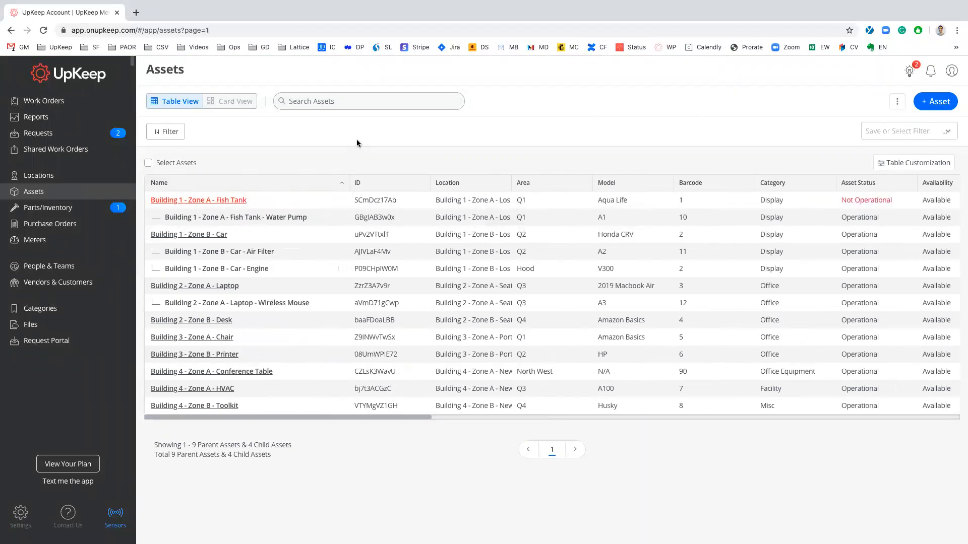
click(255, 374)
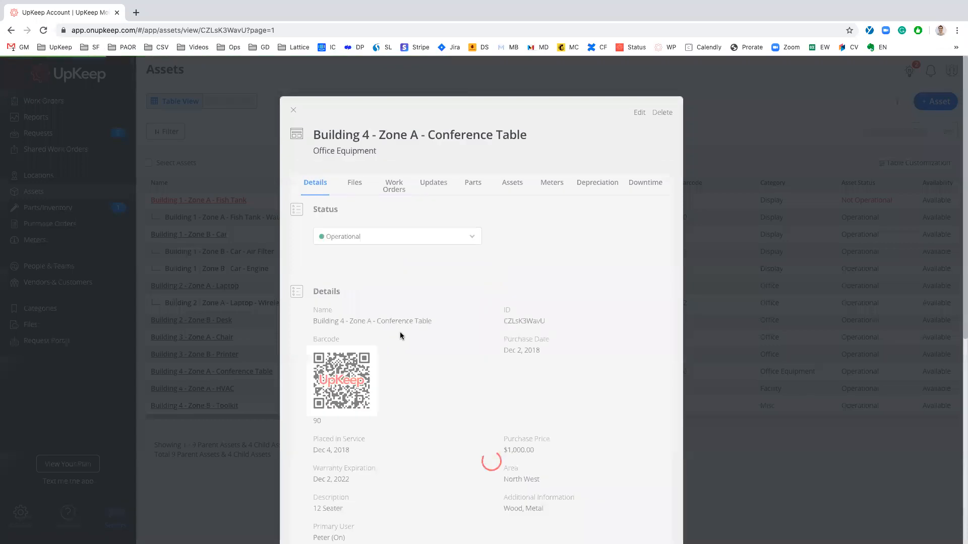
scroll(399, 335, down, 5)
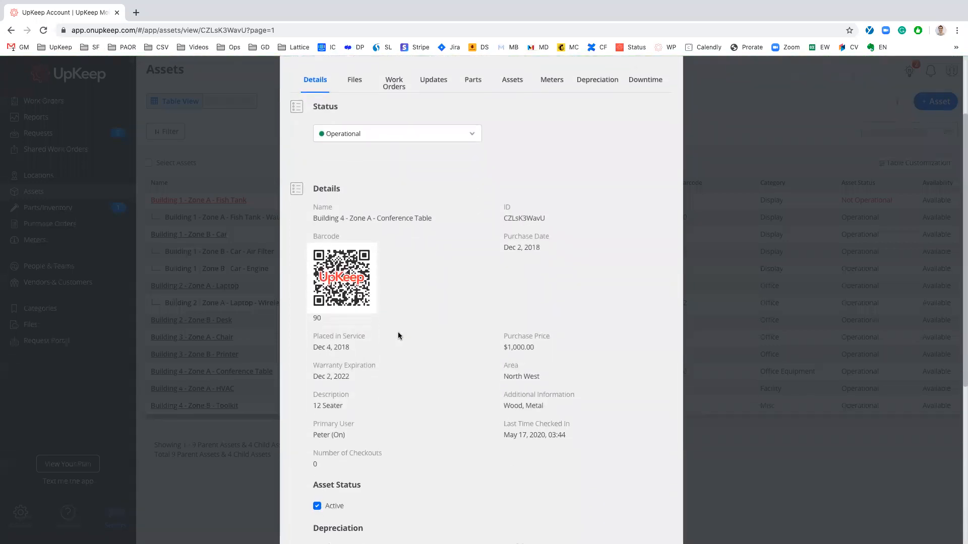
scroll(399, 335, down, 2)
scroll(398, 335, down, 2)
scroll(399, 335, down, 1)
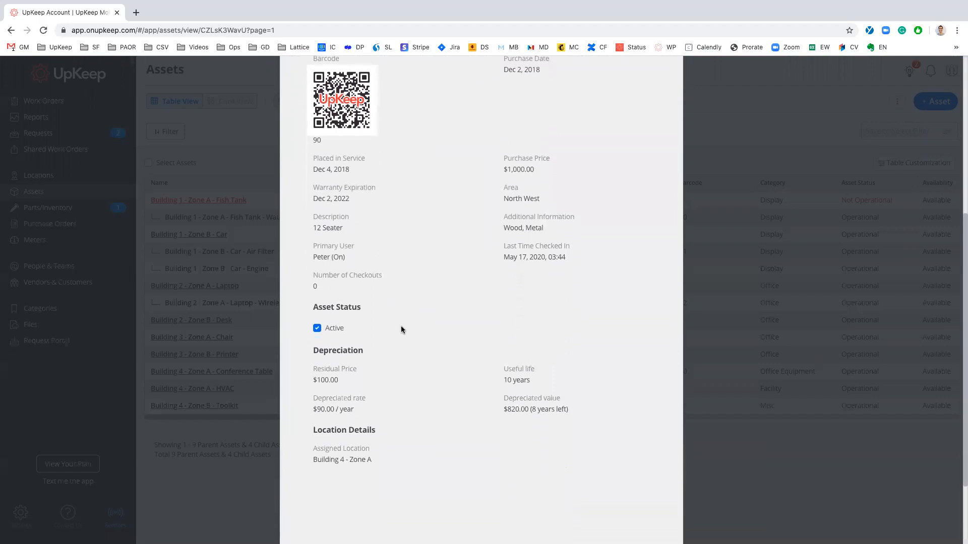
scroll(374, 192, down, 1)
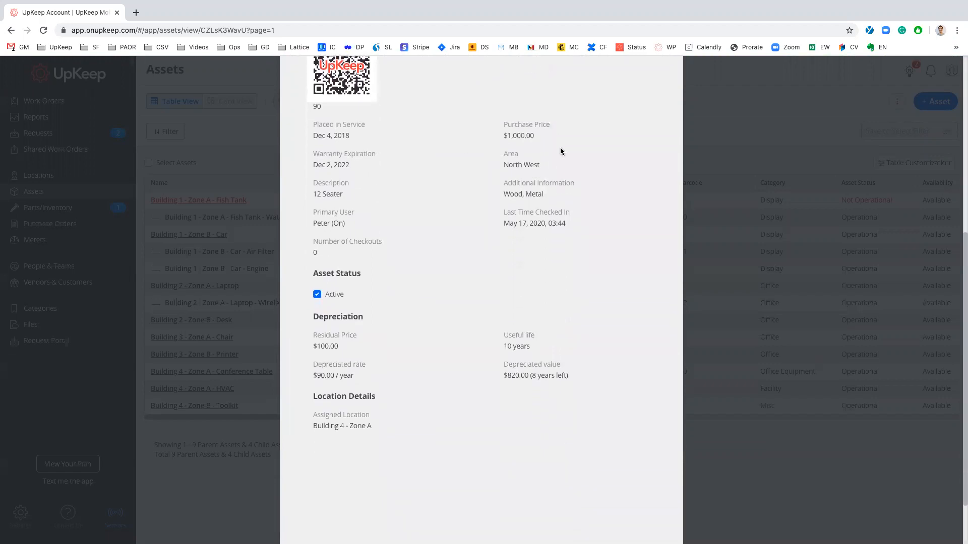
scroll(560, 146, down, 1)
scroll(560, 146, up, 2)
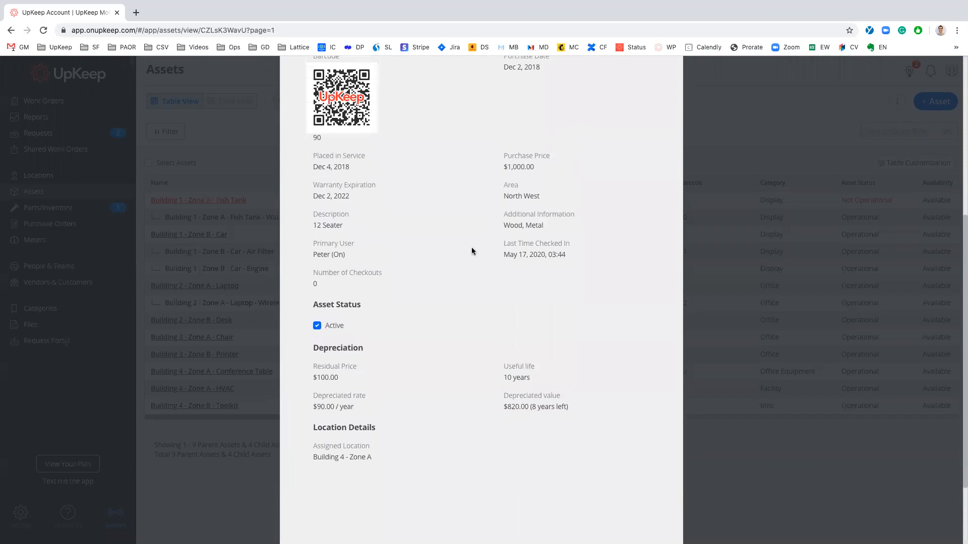
scroll(509, 173, up, 5)
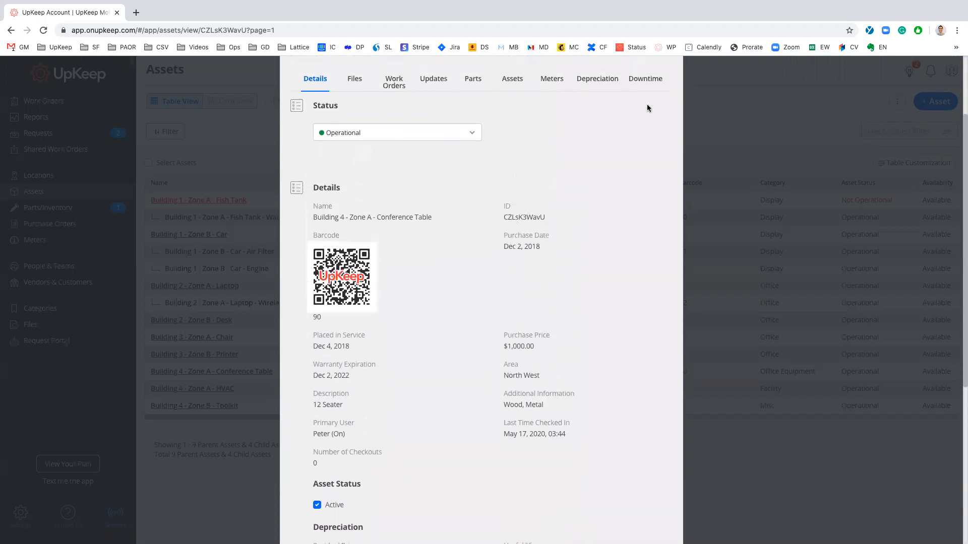
click(741, 91)
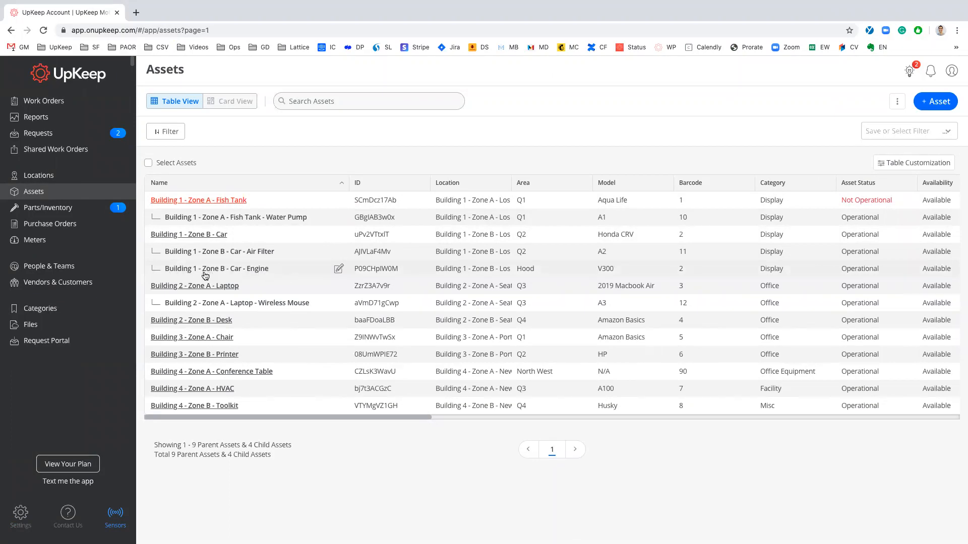
- Examine the details of the Building 1 - Zone B - Car - Engine and Building 1 - Zone A - Fish Tank assets, closing each
click(256, 273)
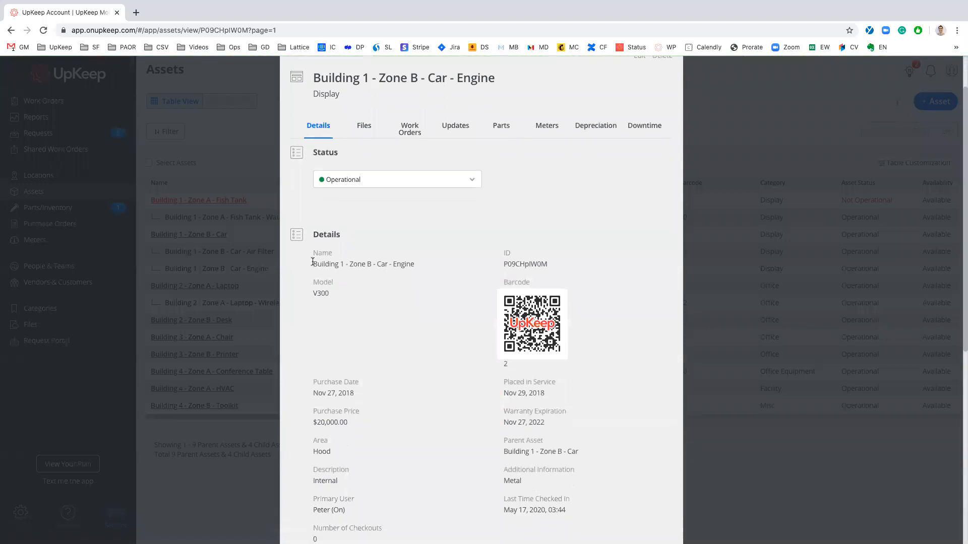
scroll(313, 260, down, 3)
scroll(313, 260, down, 2)
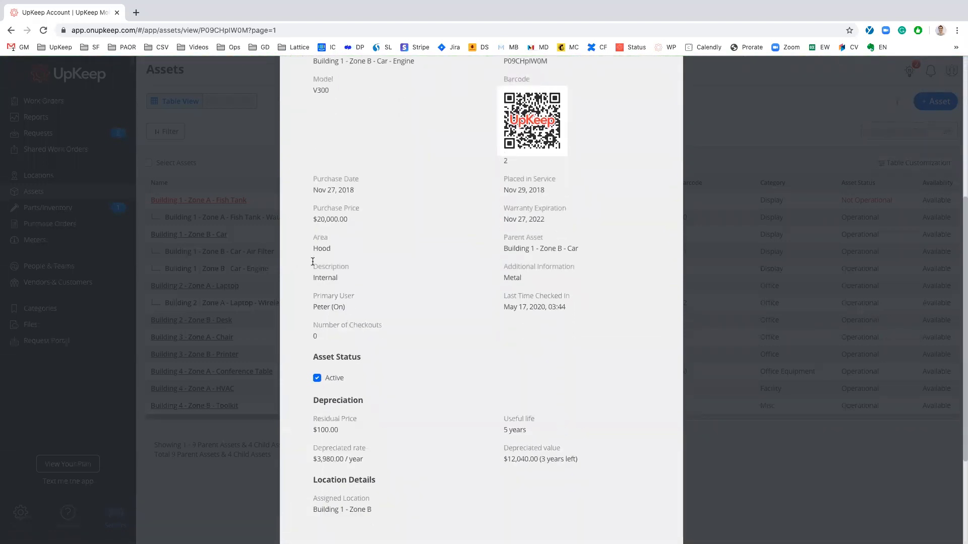
scroll(314, 260, up, 5)
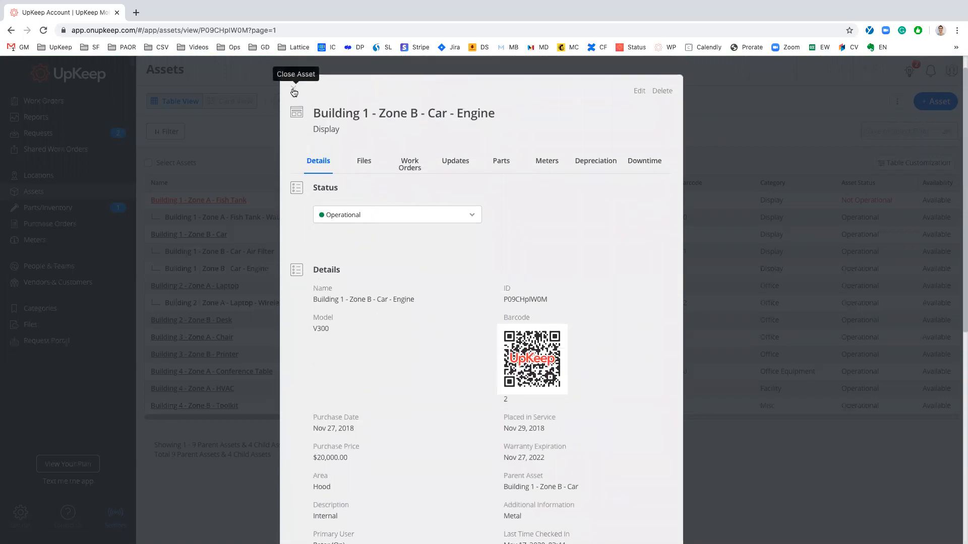
click(293, 89)
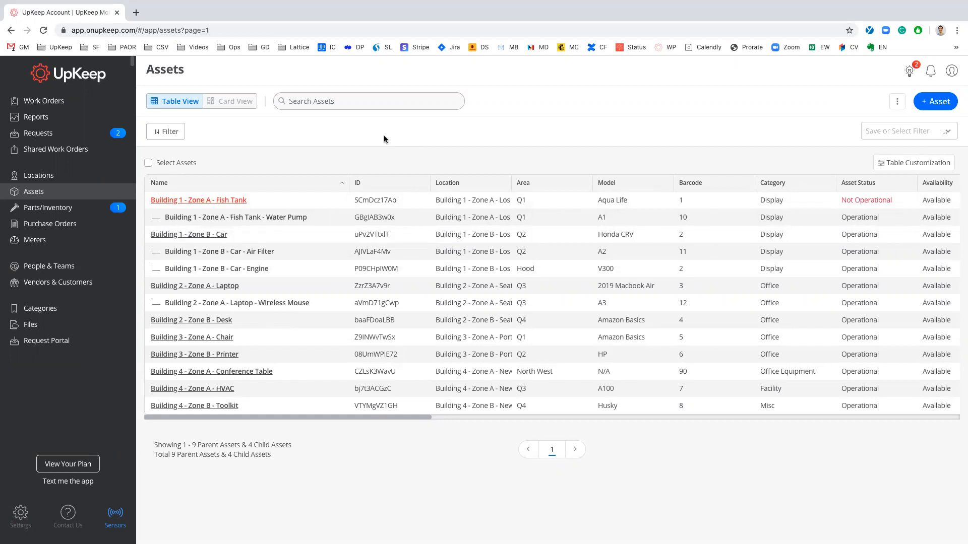
click(237, 201)
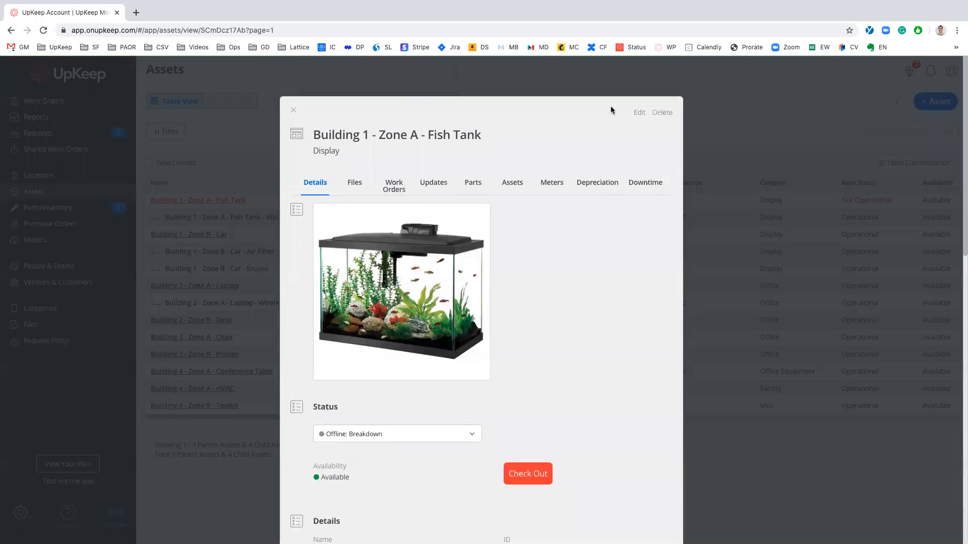
click(291, 113)
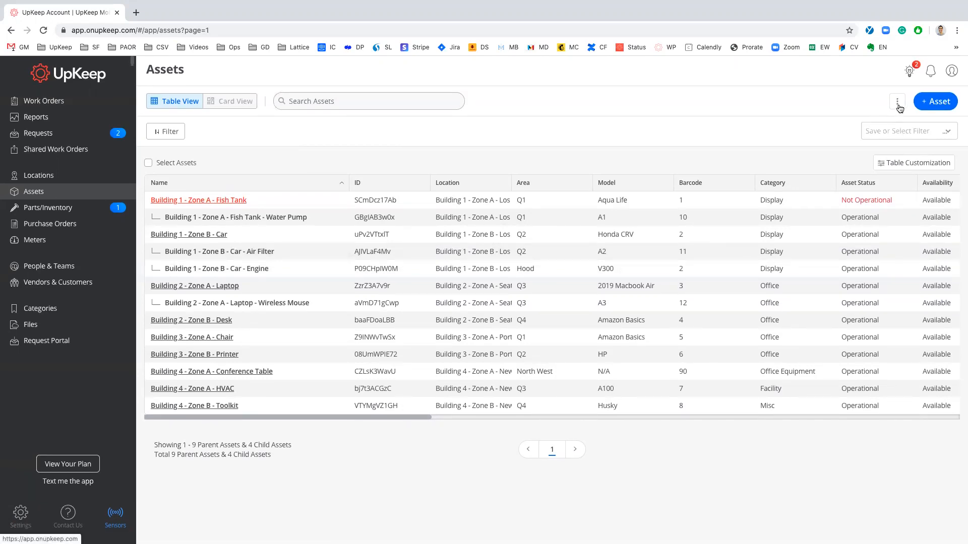
- Start a bulk asset update and download the current assets file
click(898, 106)
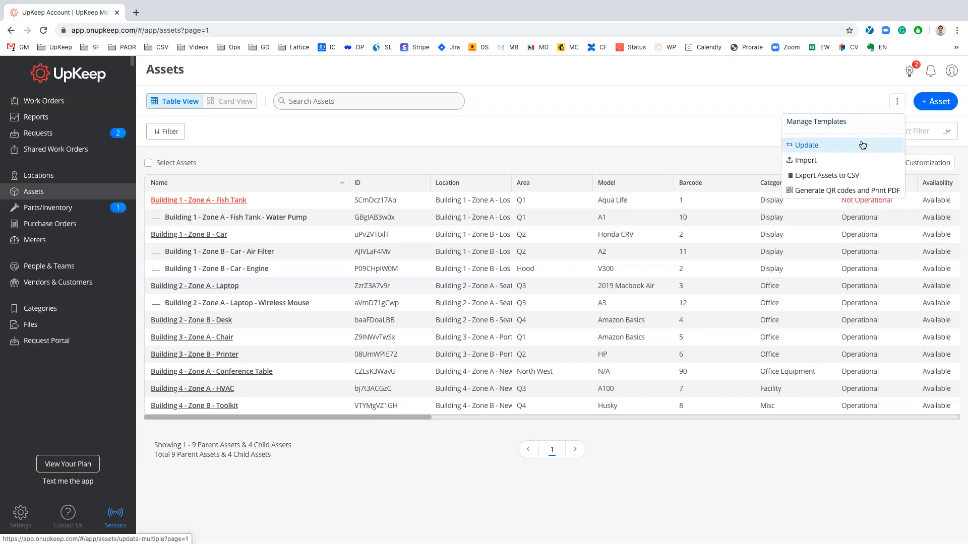
click(820, 146)
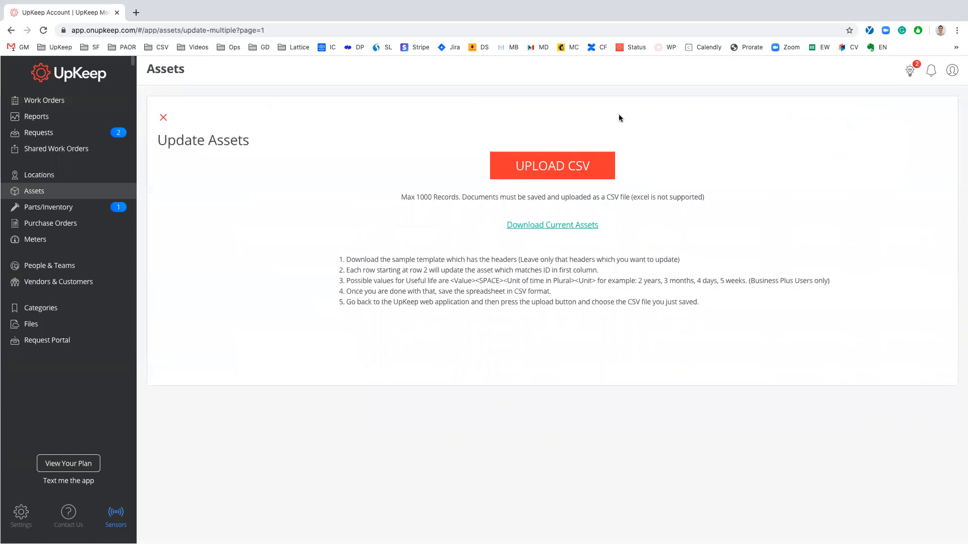
click(541, 226)
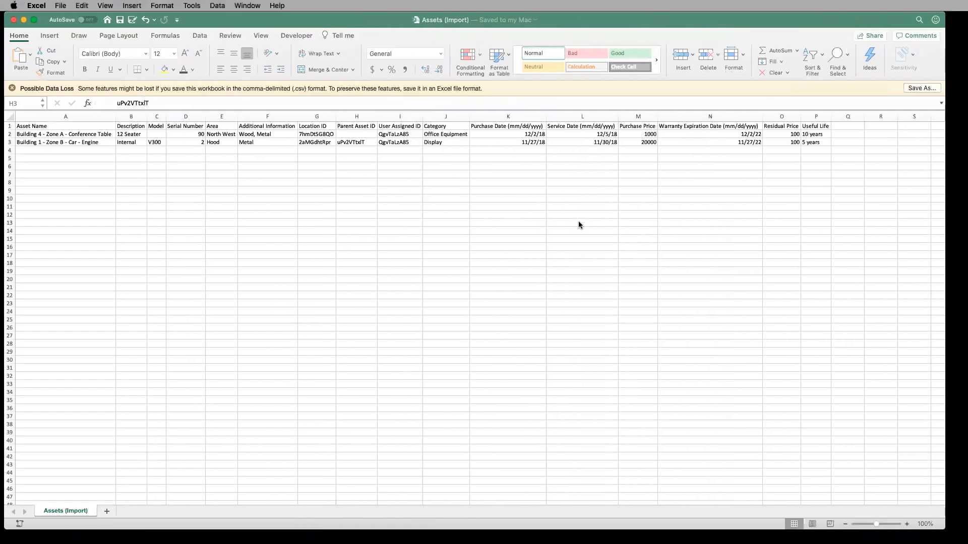
- Close the Assets (Import) workbook in Excel and enlarge the window of the downloaded assets file
click(13, 21)
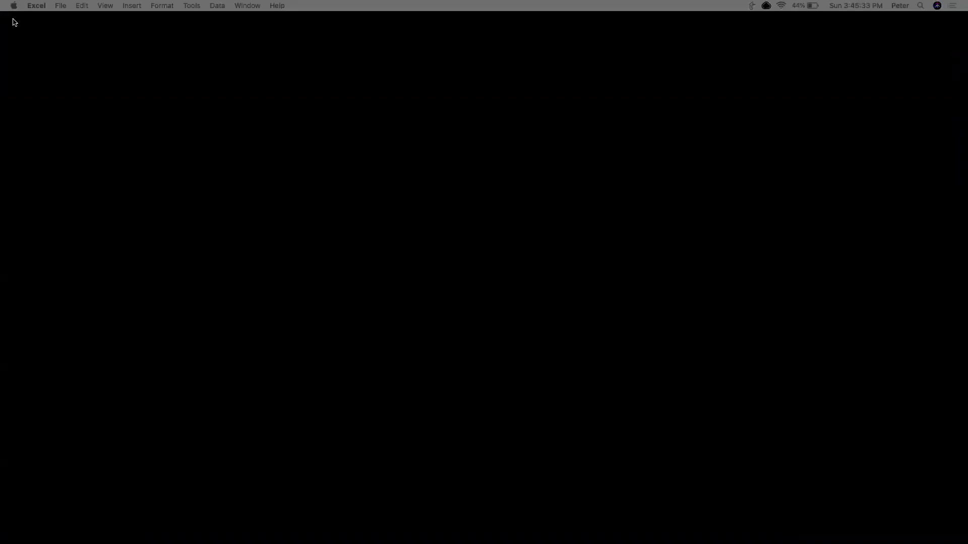
drag(967, 150, 473, 22)
drag(801, 475, 949, 527)
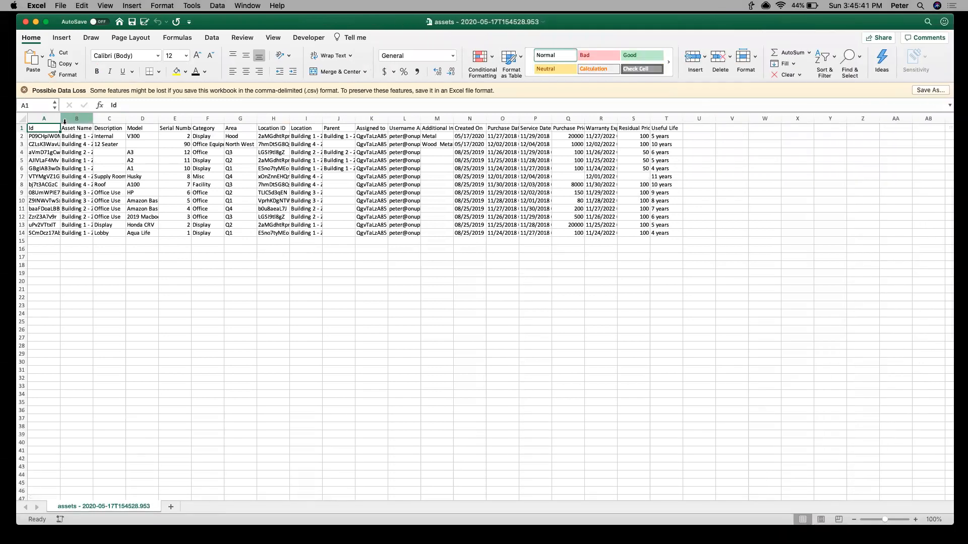
- Fit all column widths in the downloaded assets sheet to their contents
click(44, 119)
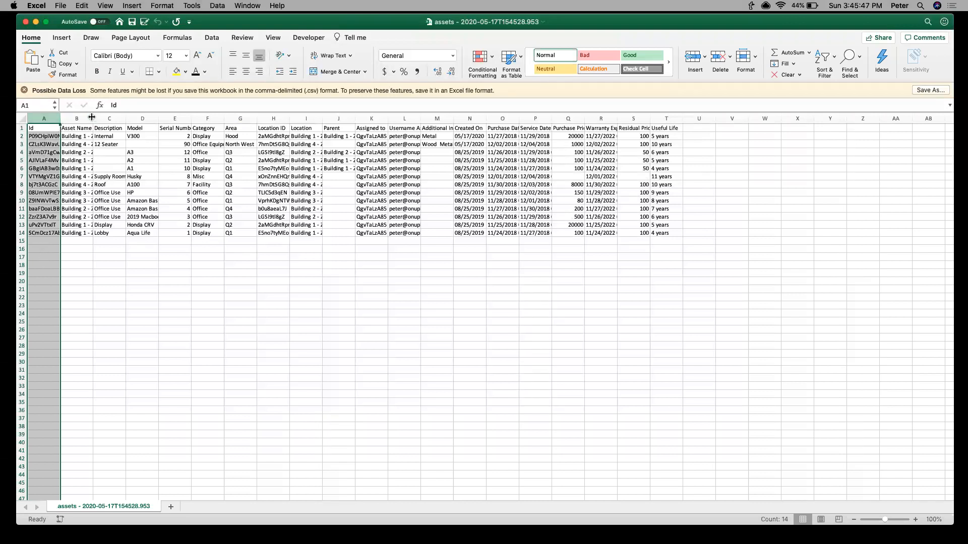
click(22, 118)
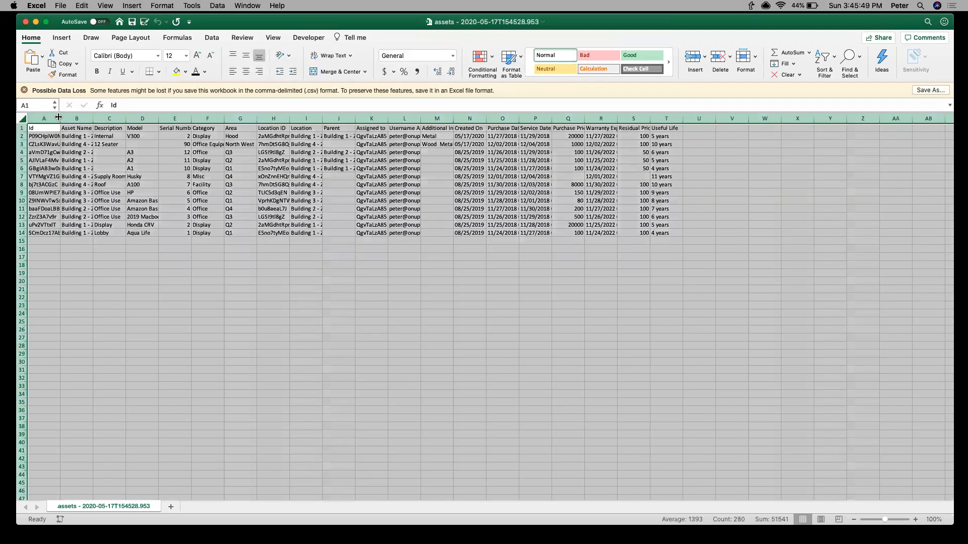
double_click(59, 118)
click(163, 167)
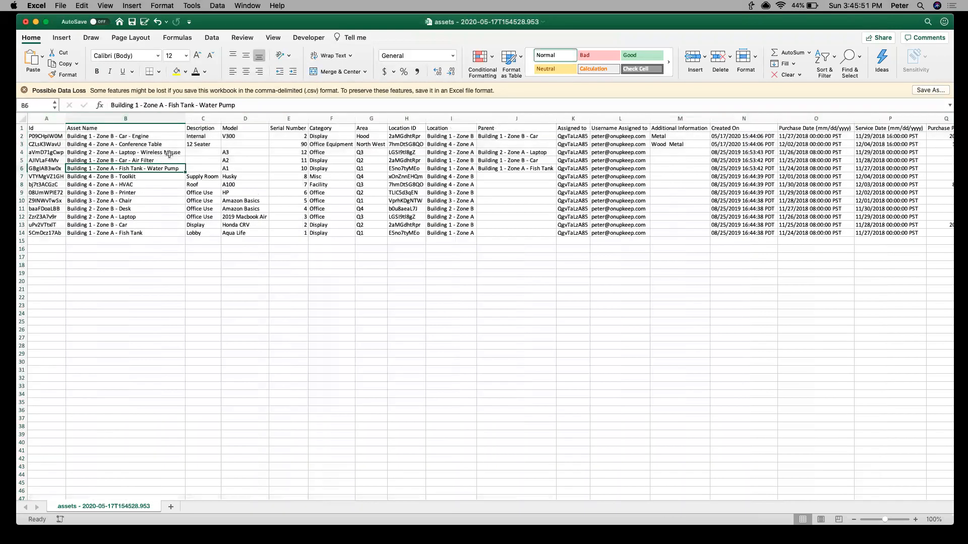
- Rename the Building 2 - Zone A - Laptop - Wireless Mouse asset in cell B4 to "Building 2 - Zone A - Laptop - Charger"
click(168, 152)
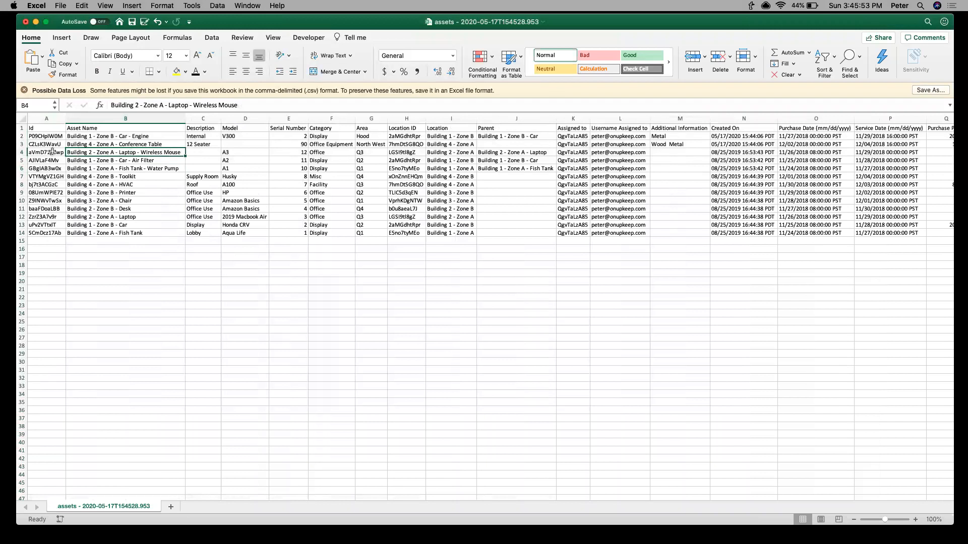
double_click(167, 153)
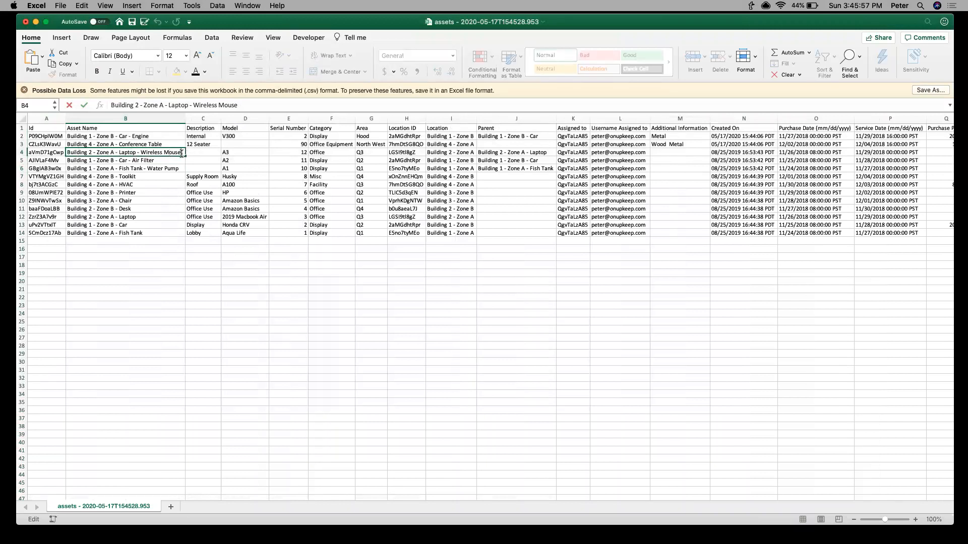
key(BackSpace)
key(BackSpace)
key(BackSpace)
key(BackSpace)
key(BackSpace)
- Save the edited assets workbook to the Desktop in Comma Separated Values (.csv) format
click(61, 6)
click(81, 81)
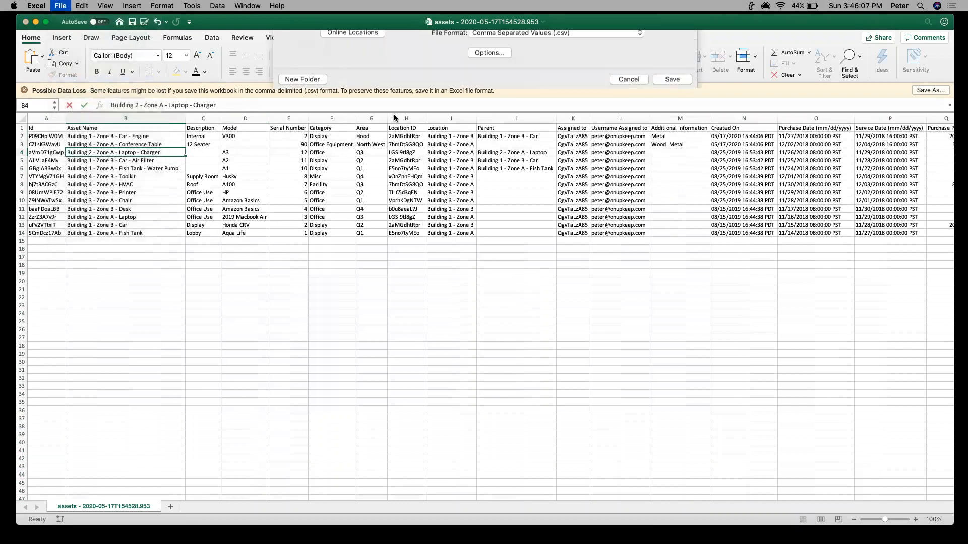
click(306, 122)
click(672, 245)
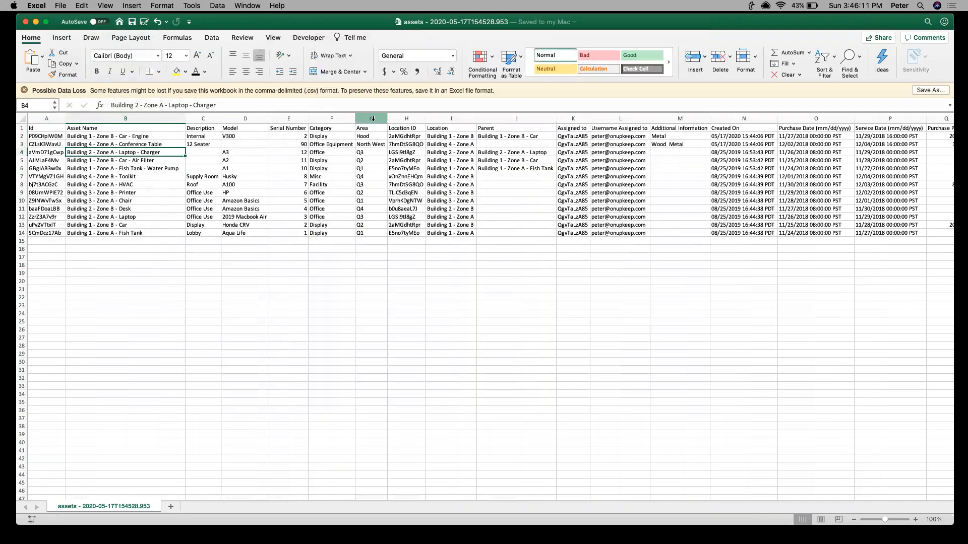
- Return to UpKeep in the browser and upload assets - 2020-05-17T154528.953.csv from the Desktop to update the assets
key(ctrl+Left)
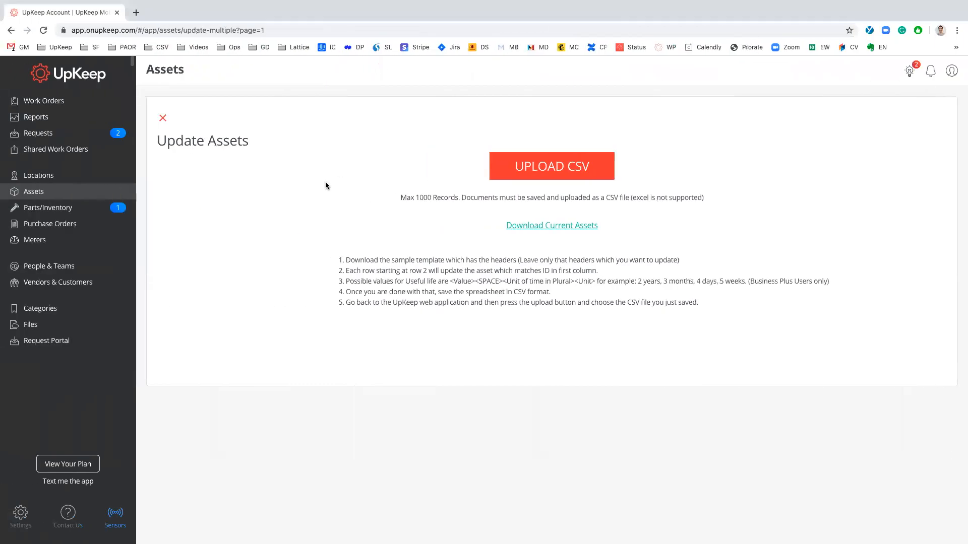
click(559, 168)
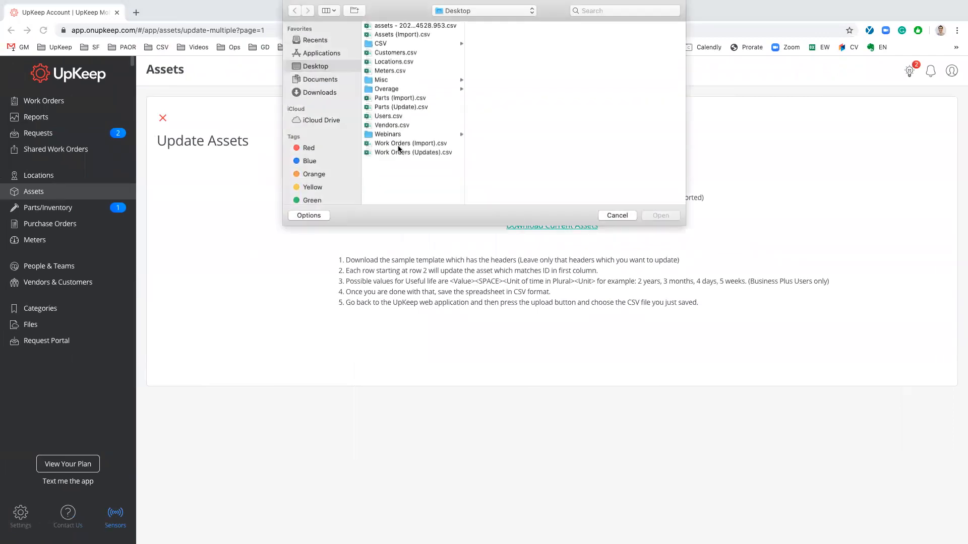
click(427, 26)
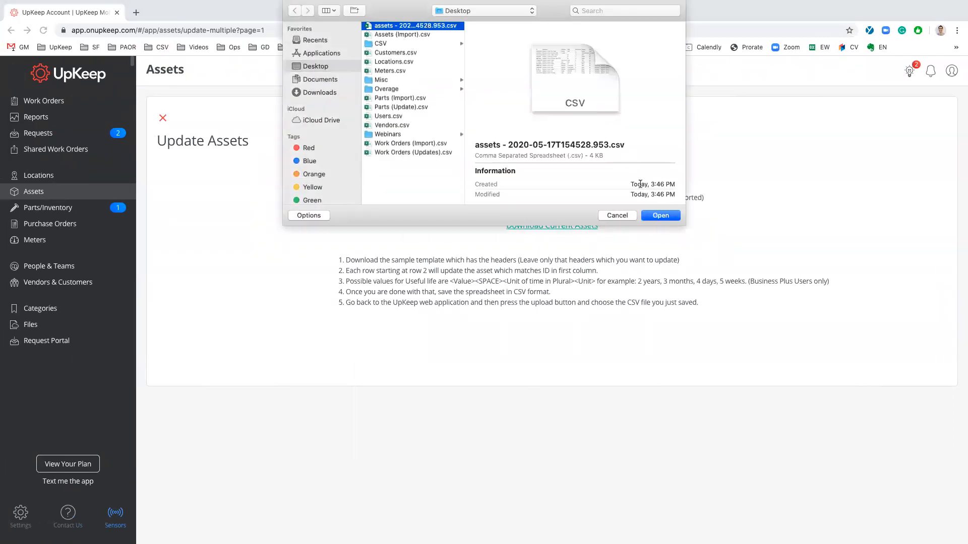
click(661, 215)
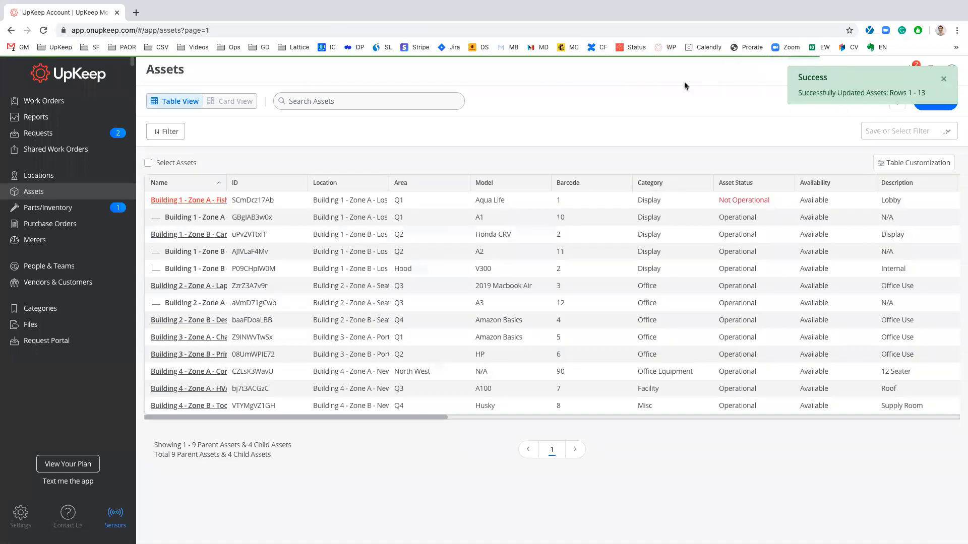
- Widen the Name column of the asset table and review the details of Building 2 - Zone A - Laptop - Charger
drag(227, 182, 324, 183)
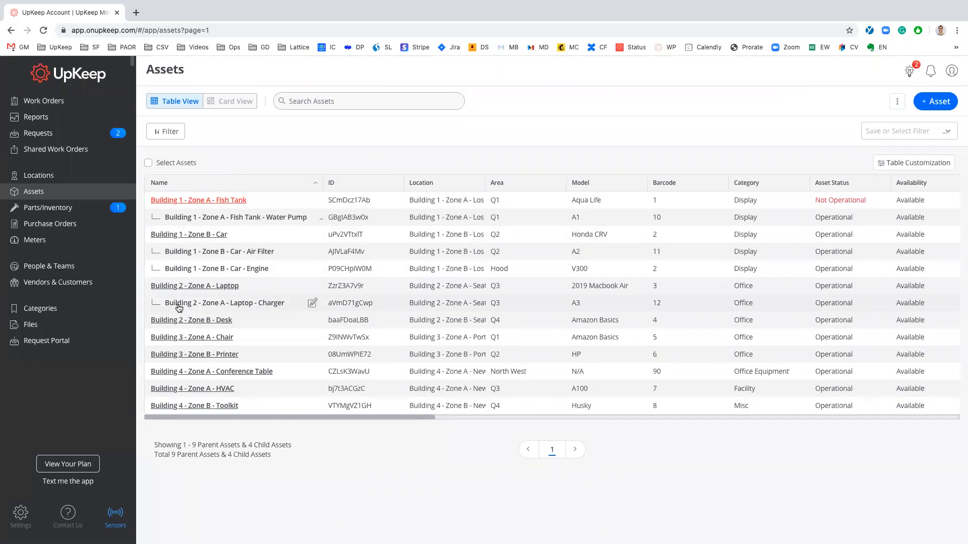
click(274, 304)
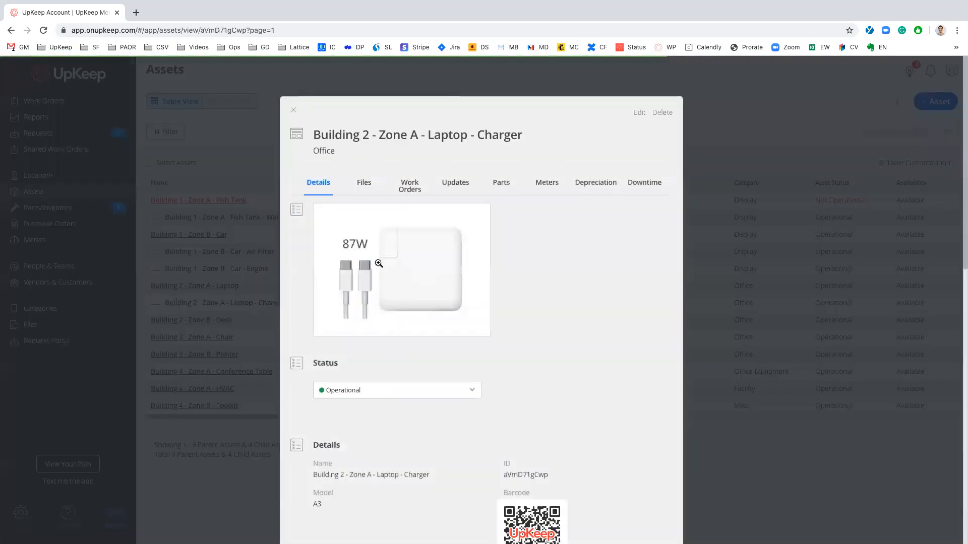
click(294, 112)
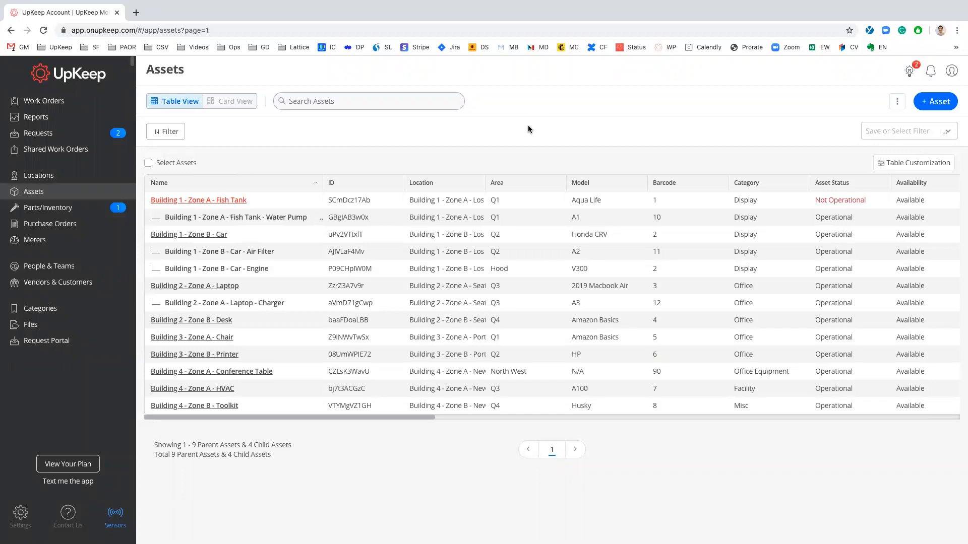
- Export the assets to CSV, open the exported file in Excel and reposition its window
click(898, 103)
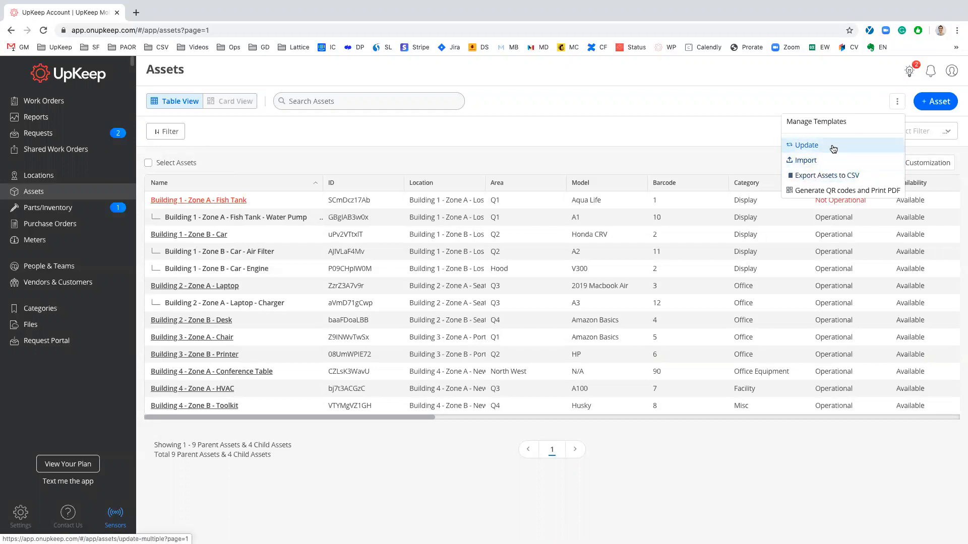
click(840, 176)
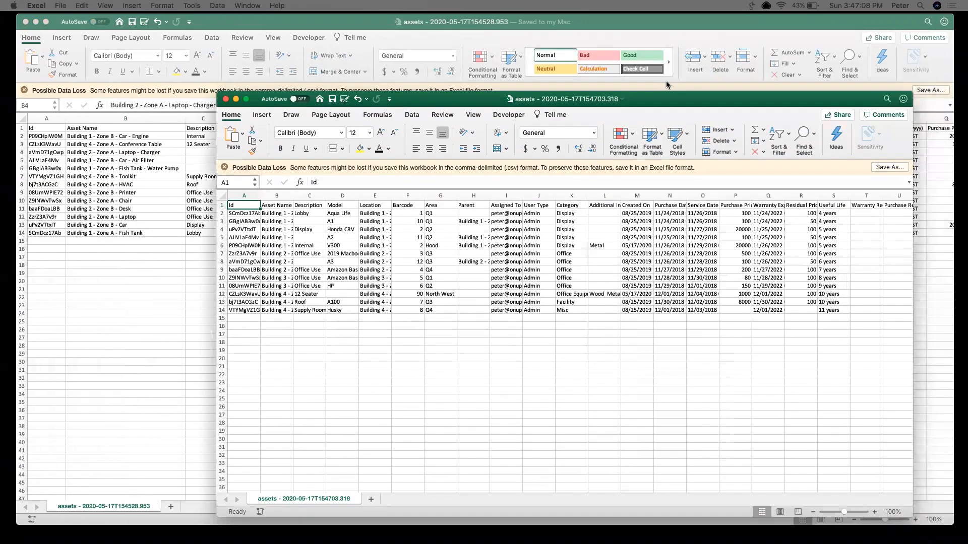
drag(672, 99, 719, 62)
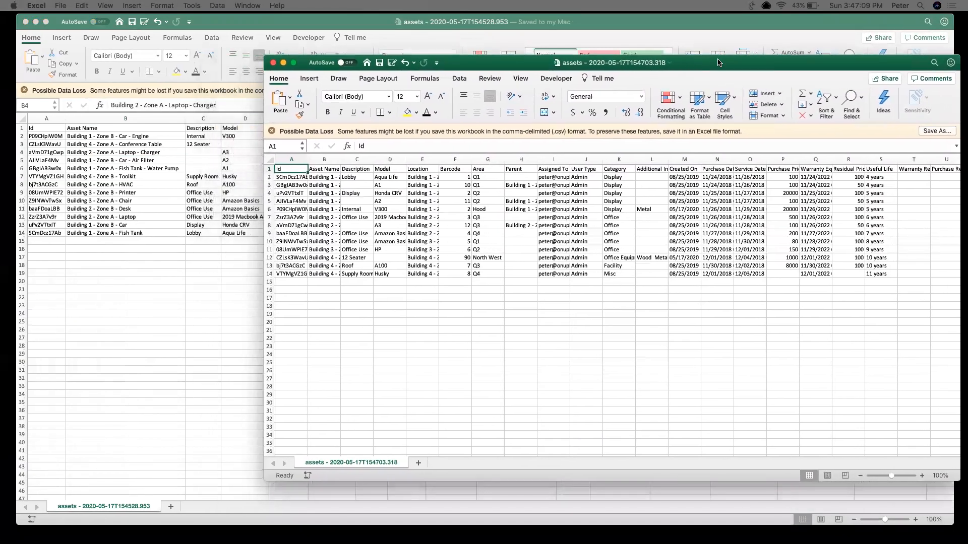